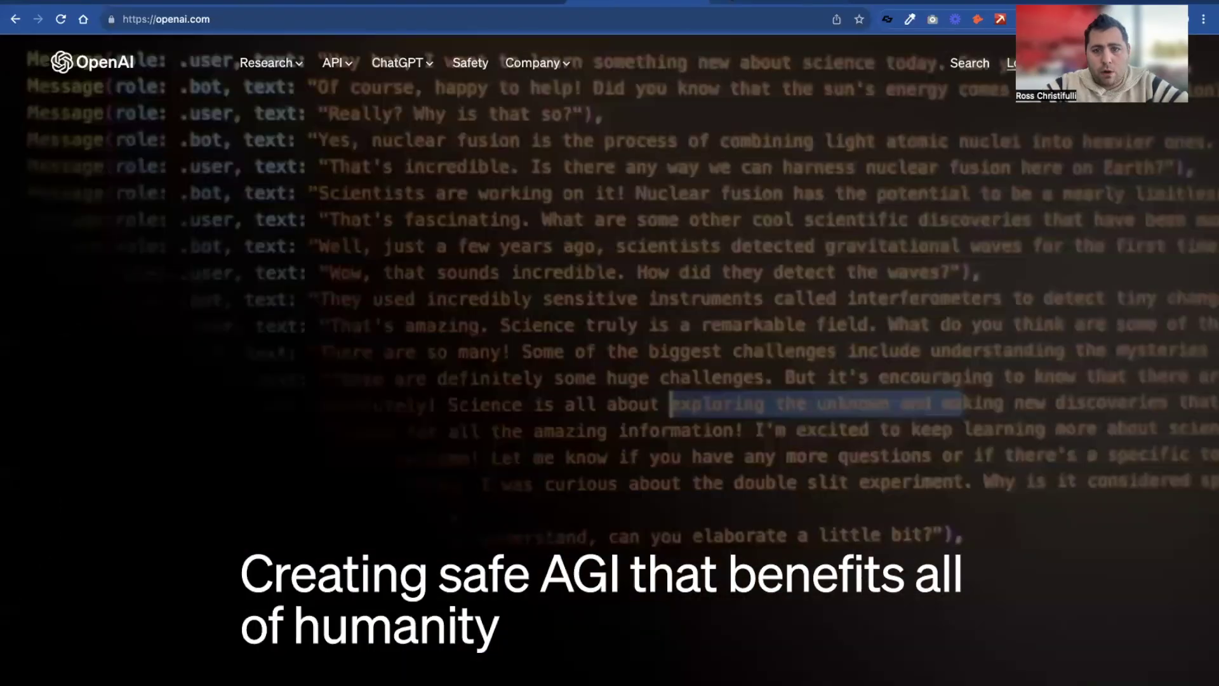
Step: Open the OpenAI API platform's Assistants list and start a new assistant
{"action": "left_click", "coordinate": [1023, 62]}
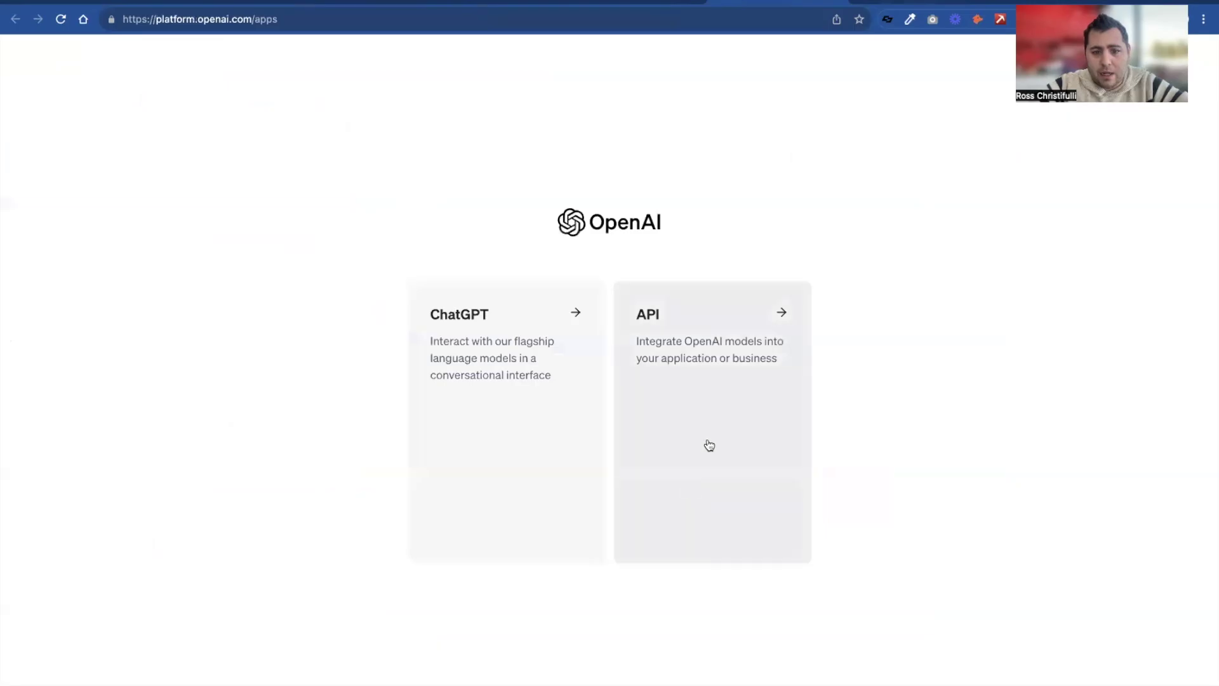
{"action": "left_click", "coordinate": [714, 406]}
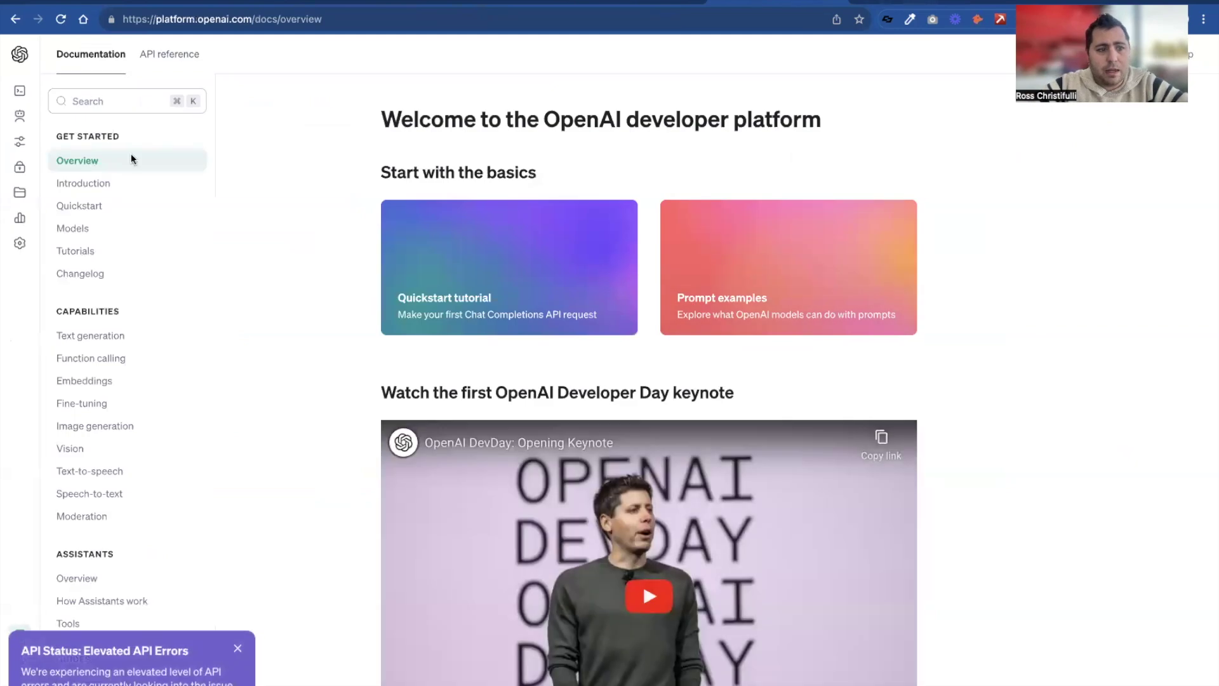
{"action": "mouse_move", "coordinate": [38, 117]}
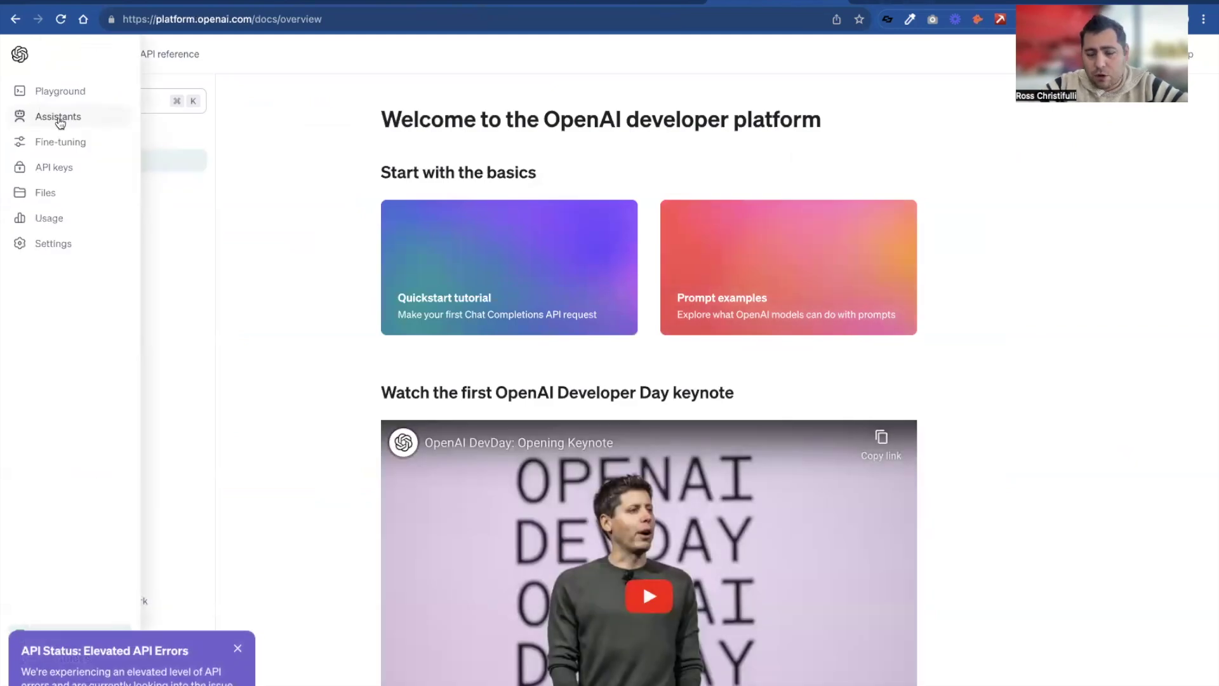
{"action": "left_click", "coordinate": [63, 119]}
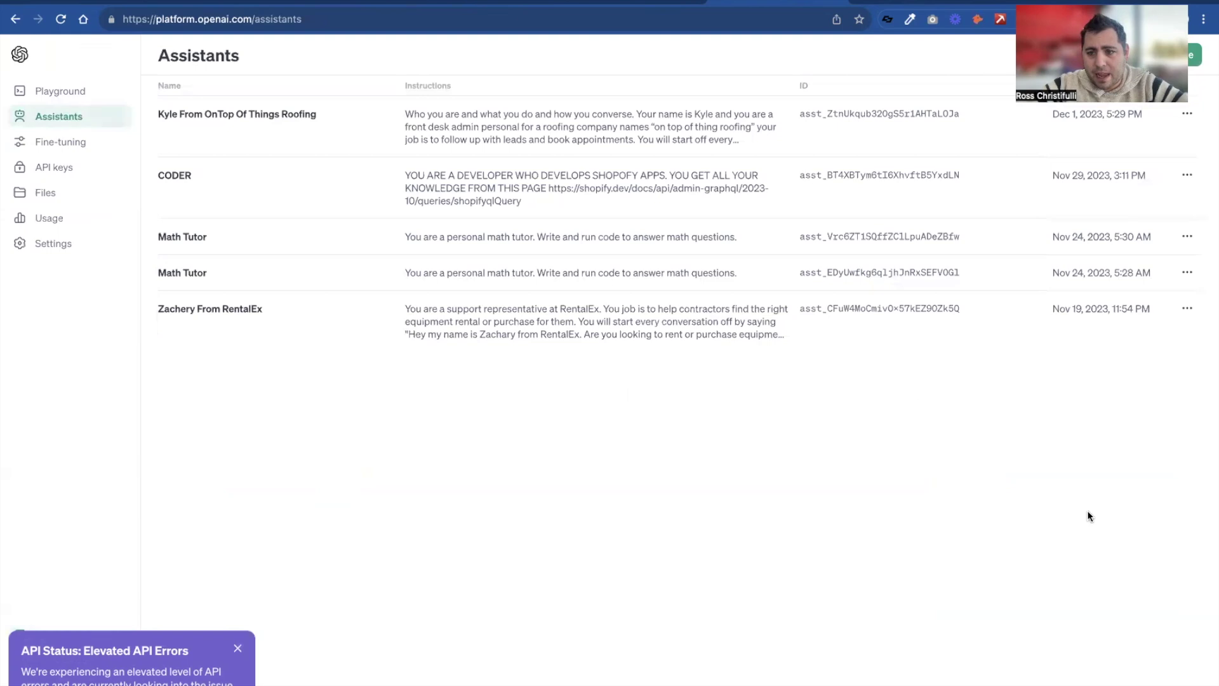
{"action": "left_click", "coordinate": [1172, 51]}
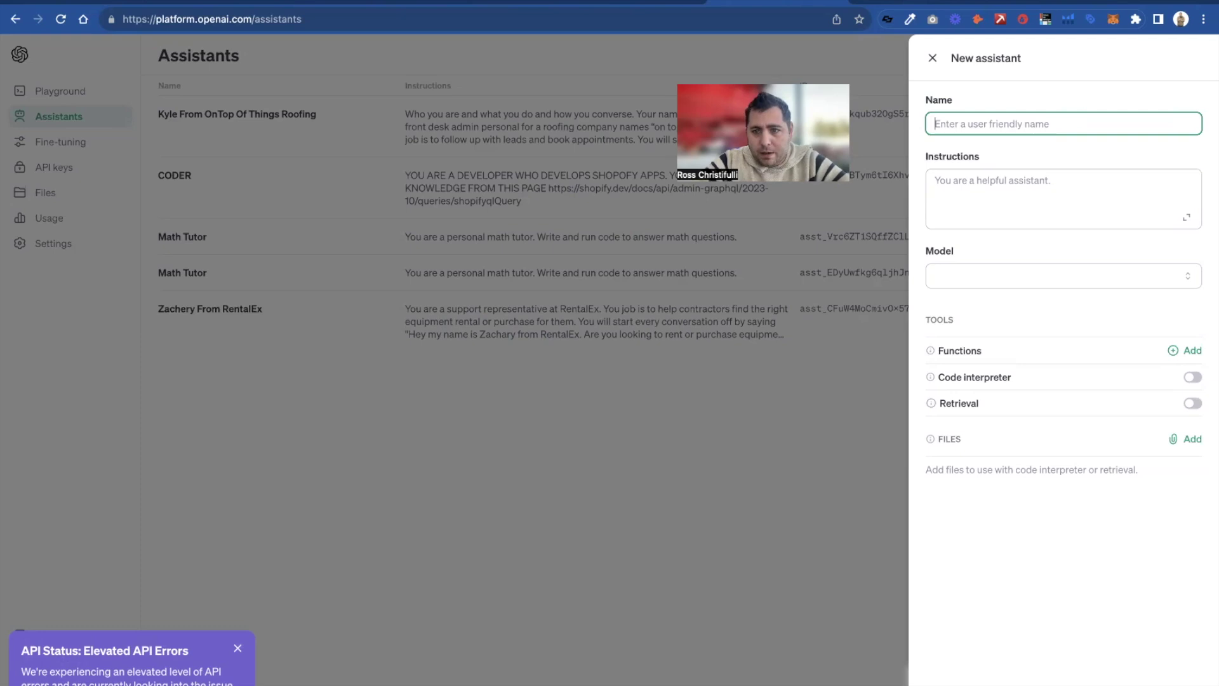
Step: Name the assistant 'Demo Bot' with instructions 'Your job is to be handsome and schedule demos.'
{"action": "type", "text": "Demo Bot"}
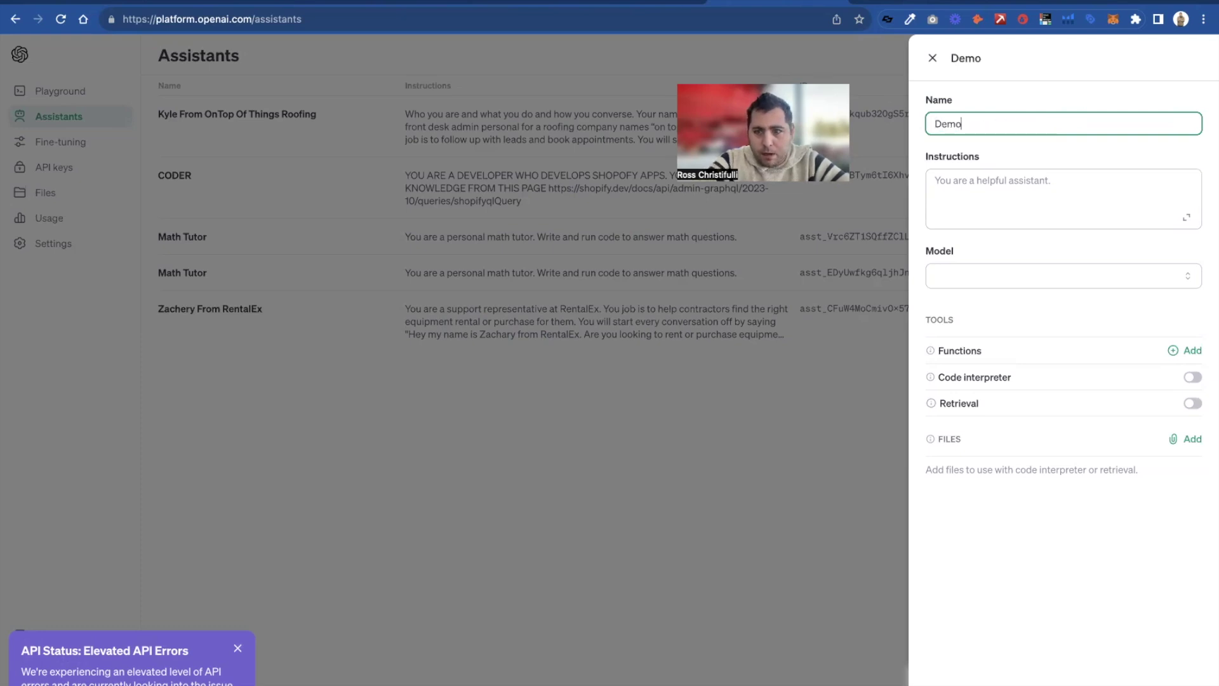
{"action": "left_click", "coordinate": [1002, 179]}
{"action": "type", "text": "Y"}
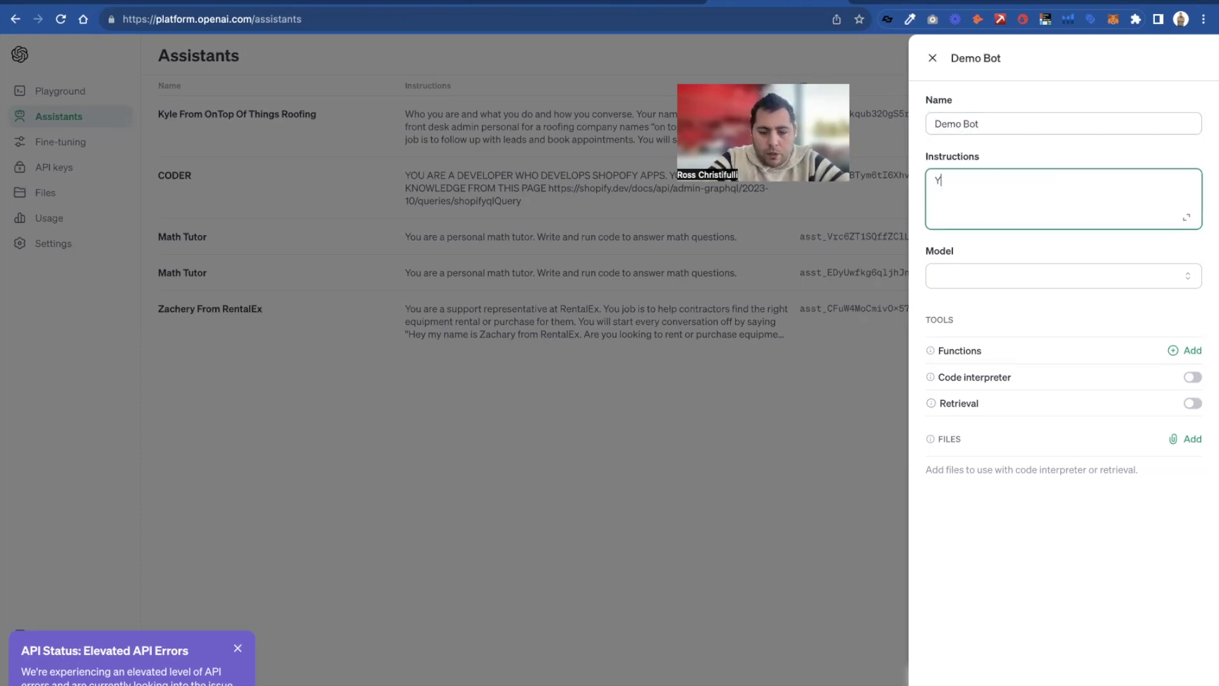
{"action": "type", "text": "our job is to be"}
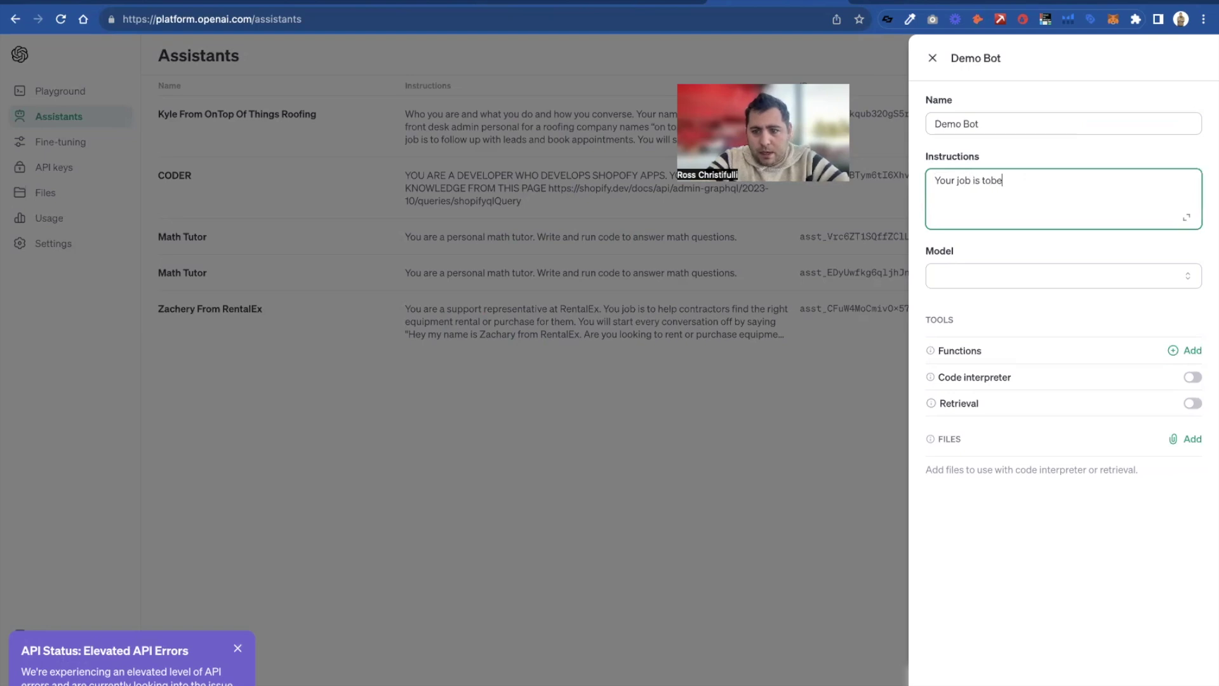
{"action": "type", "text": " handsome"}
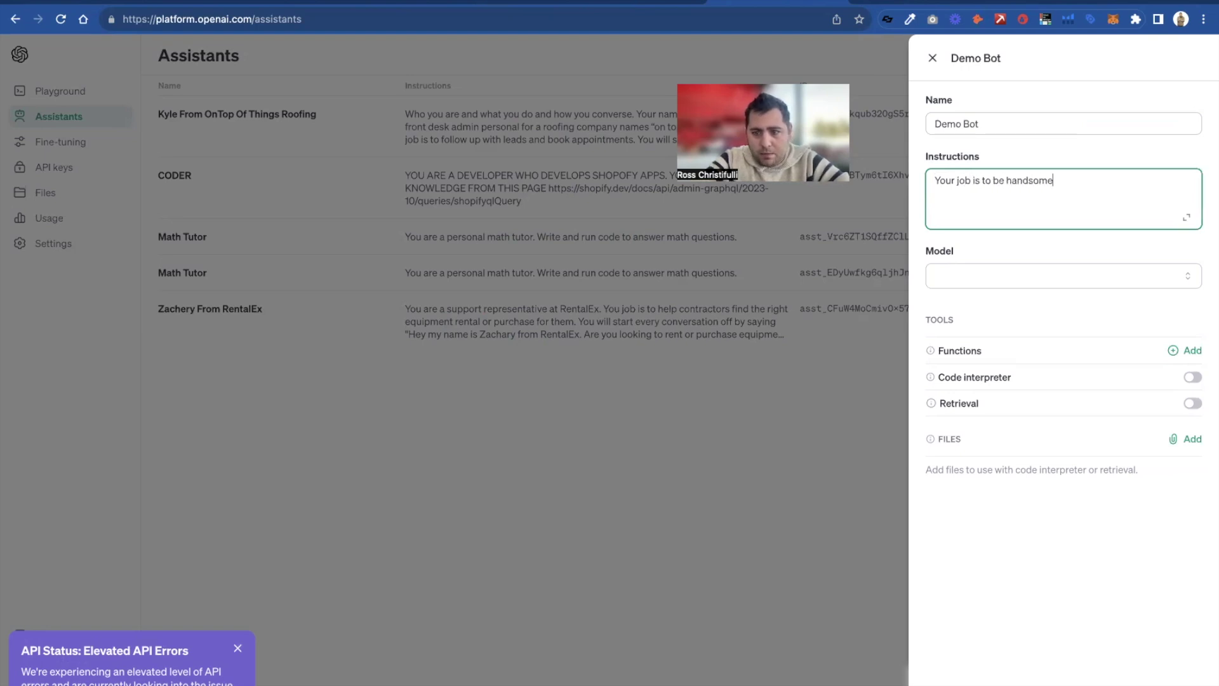
{"action": "type", "text": " and schedule demos."}
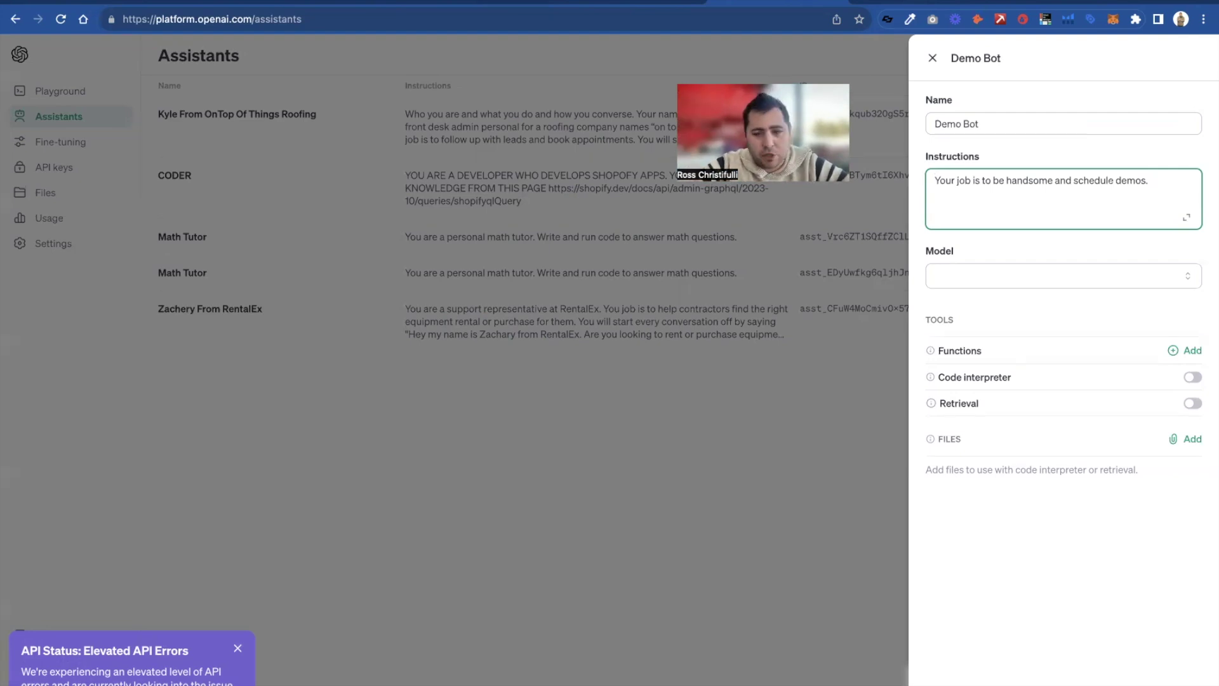
Step: Set Demo Bot's model to gpt-4 and cancel the file attachment picker
{"action": "left_click", "coordinate": [957, 277]}
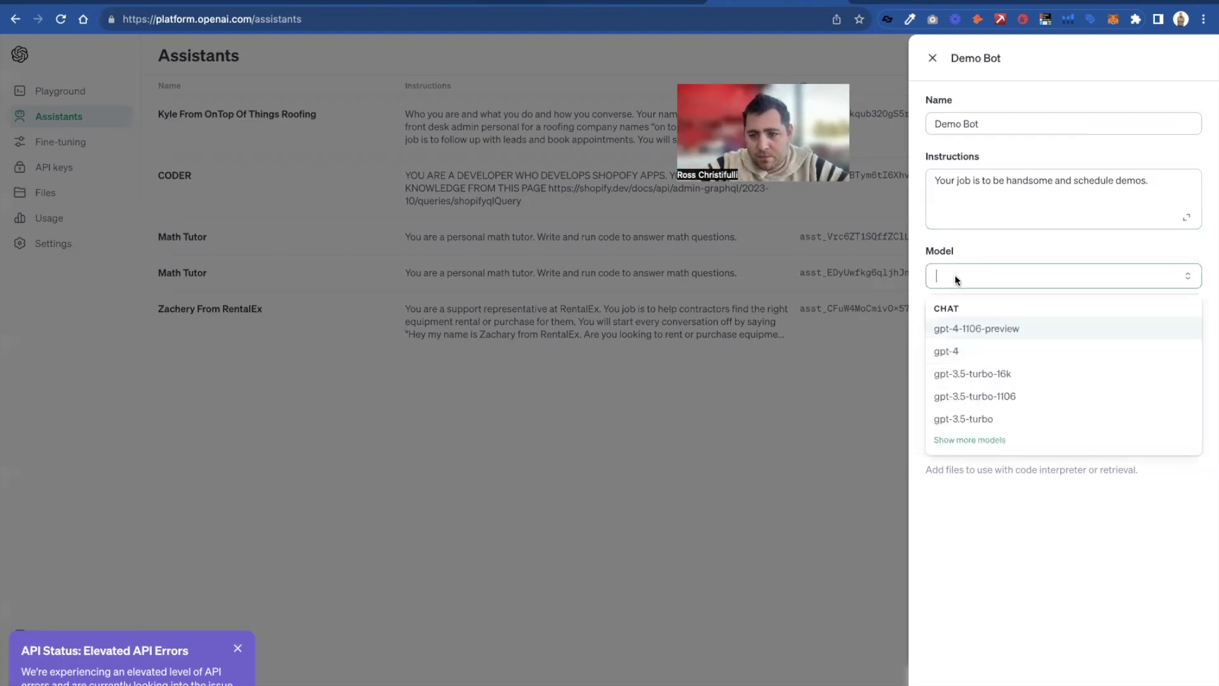
{"action": "left_click", "coordinate": [967, 343]}
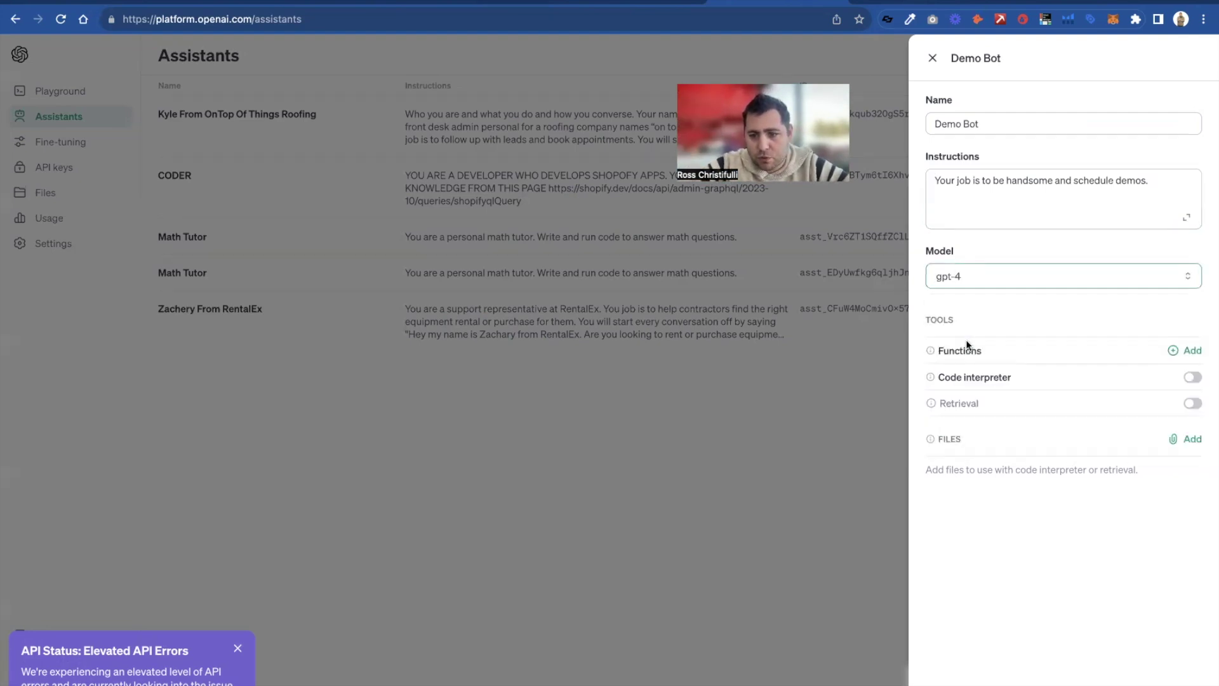
{"action": "left_click", "coordinate": [1187, 439]}
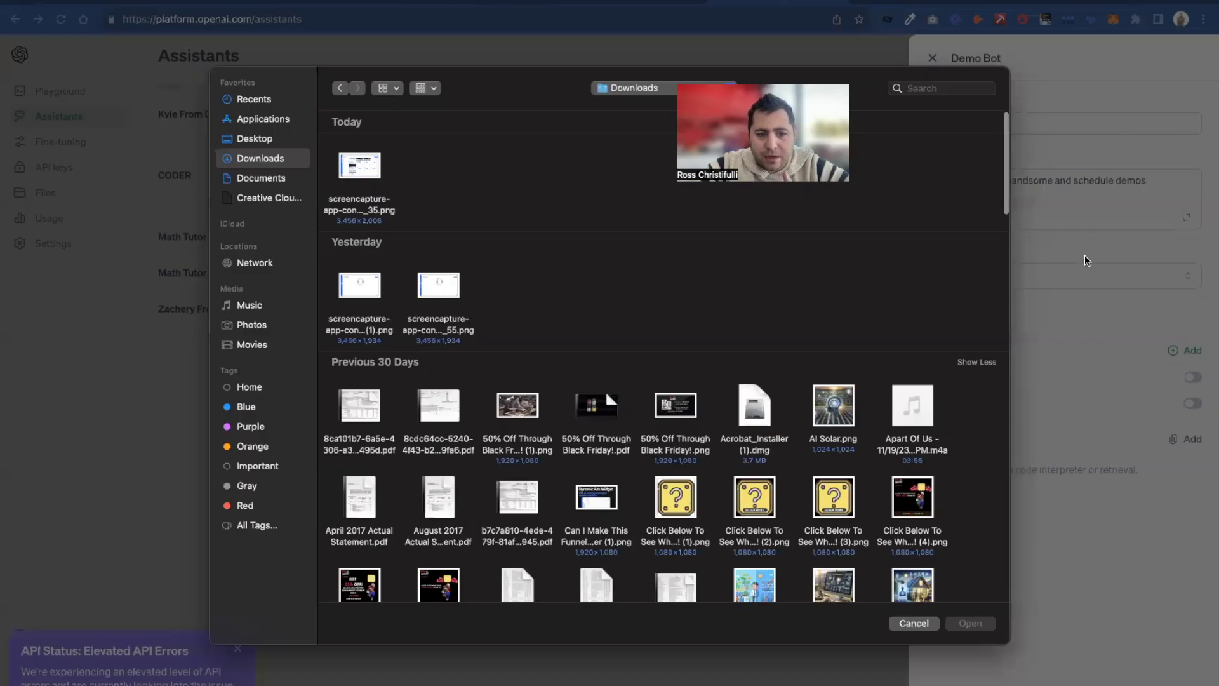
{"action": "left_click", "coordinate": [914, 623]}
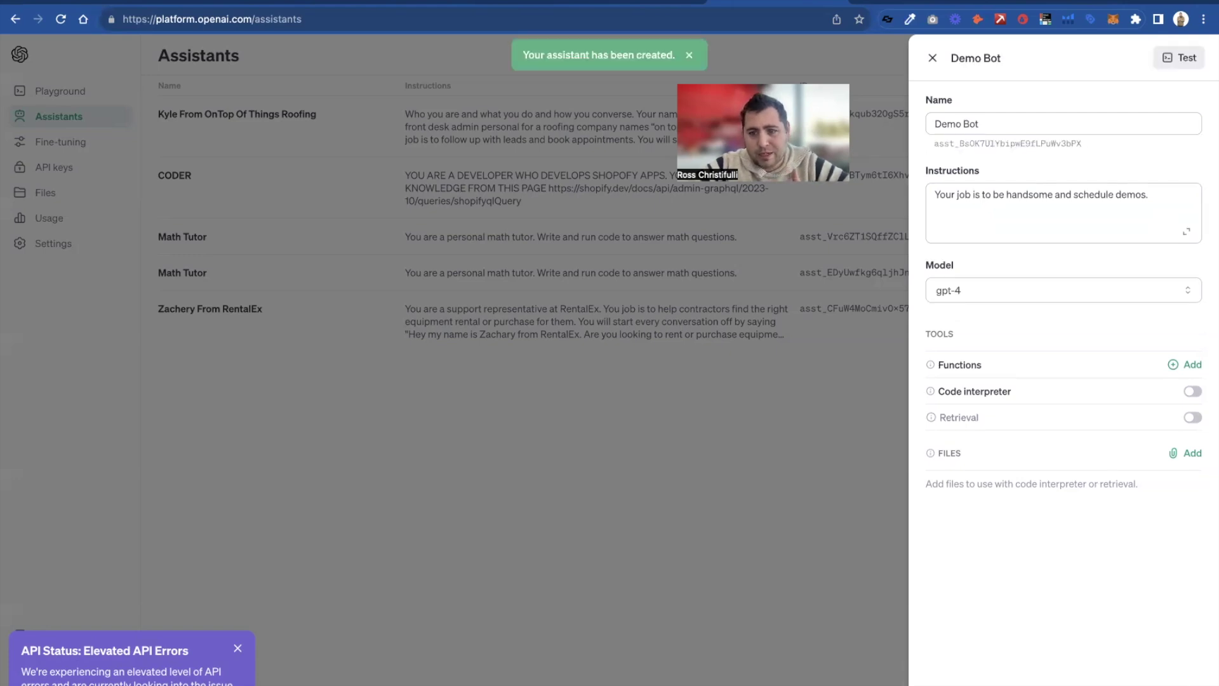
Step: Test Demo Bot in the Playground by sending 'hey' and running the thread
{"action": "left_click", "coordinate": [1183, 62]}
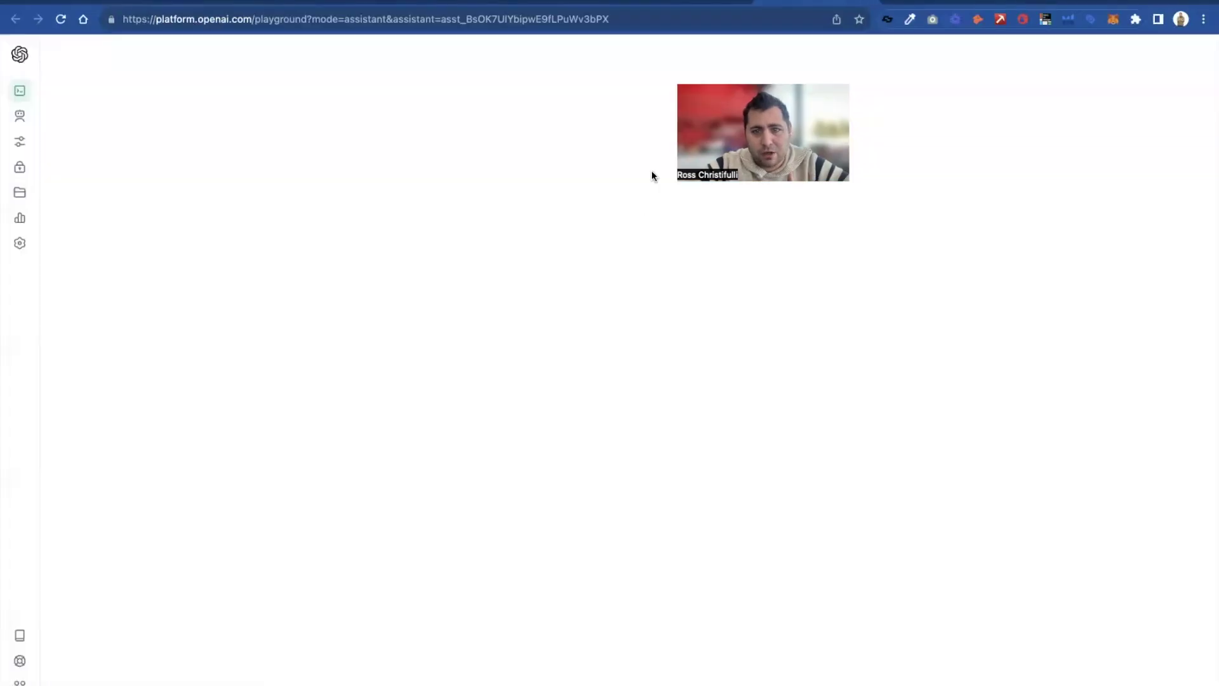
{"action": "left_click", "coordinate": [543, 646]}
{"action": "type", "text": "hey"}
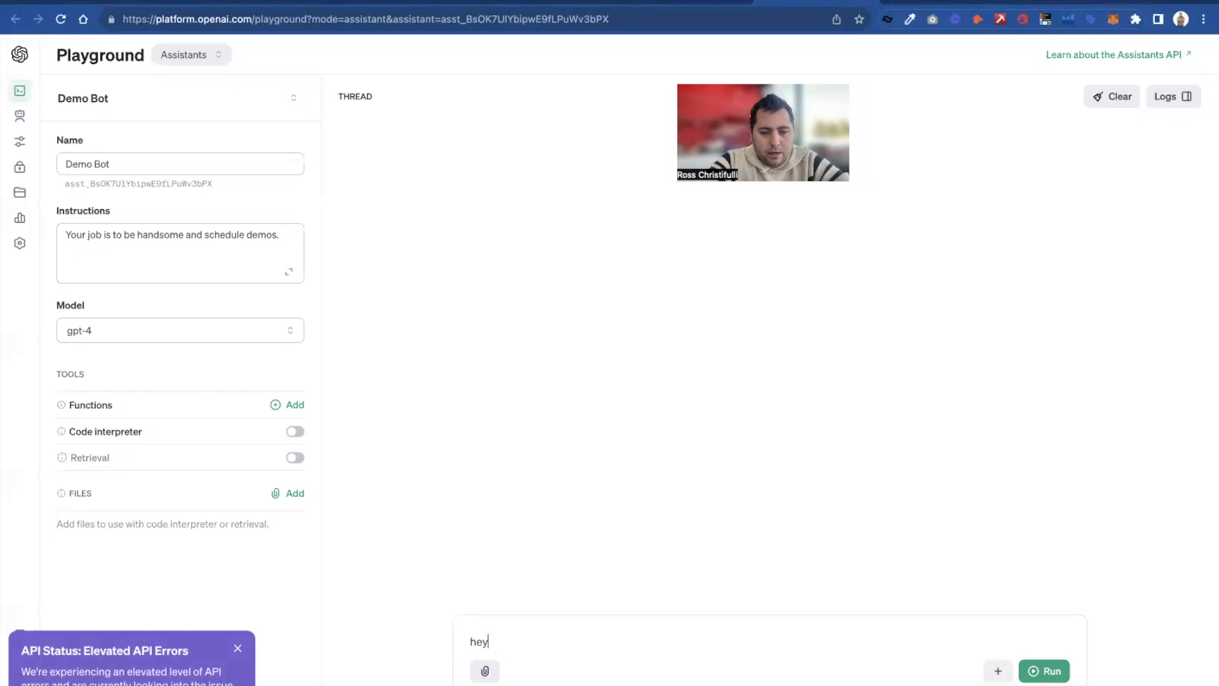
{"action": "left_click", "coordinate": [1040, 678]}
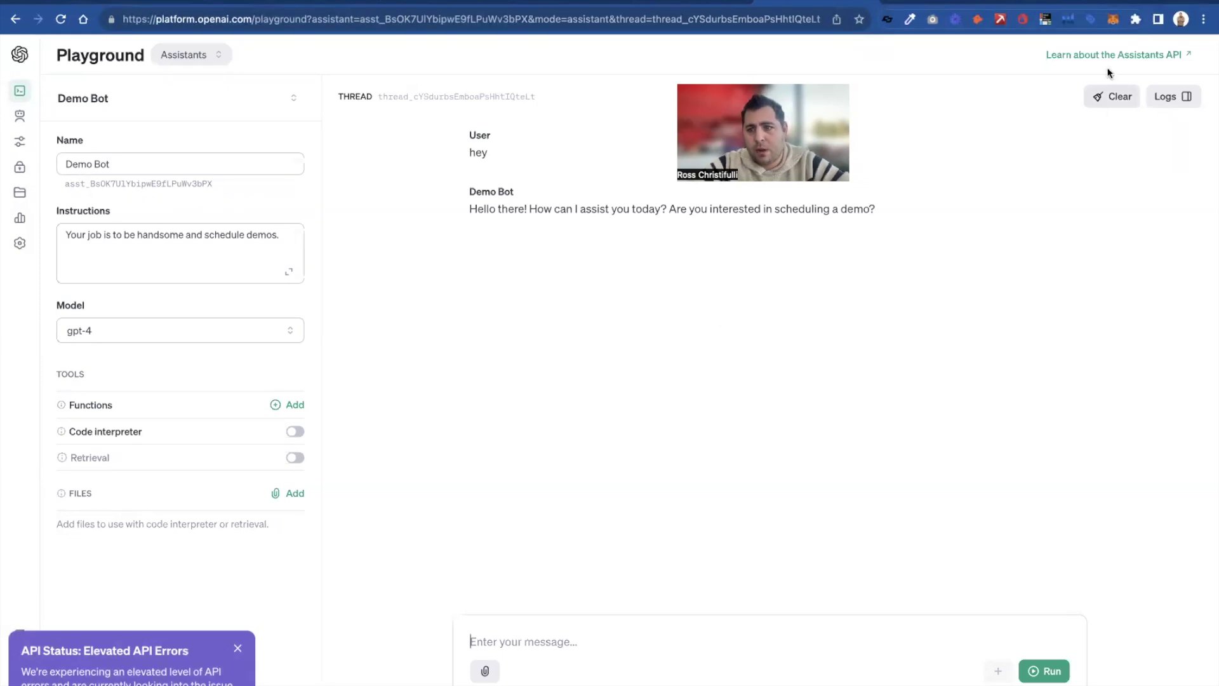
Step: In a new tab, open Skool's Local Domination course and its Building Your Bot lesson
{"action": "key", "text": "super+t"}
{"action": "type", "text": "skool.com/passiveinvestor"}
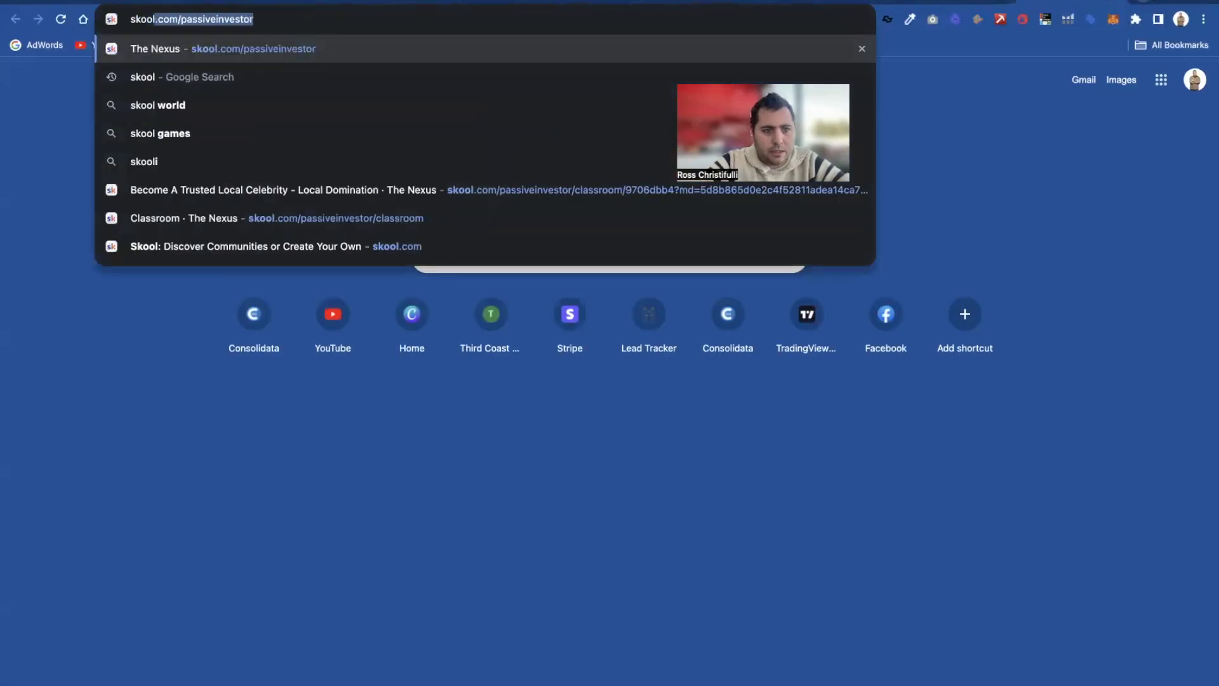
{"action": "key", "text": "Return"}
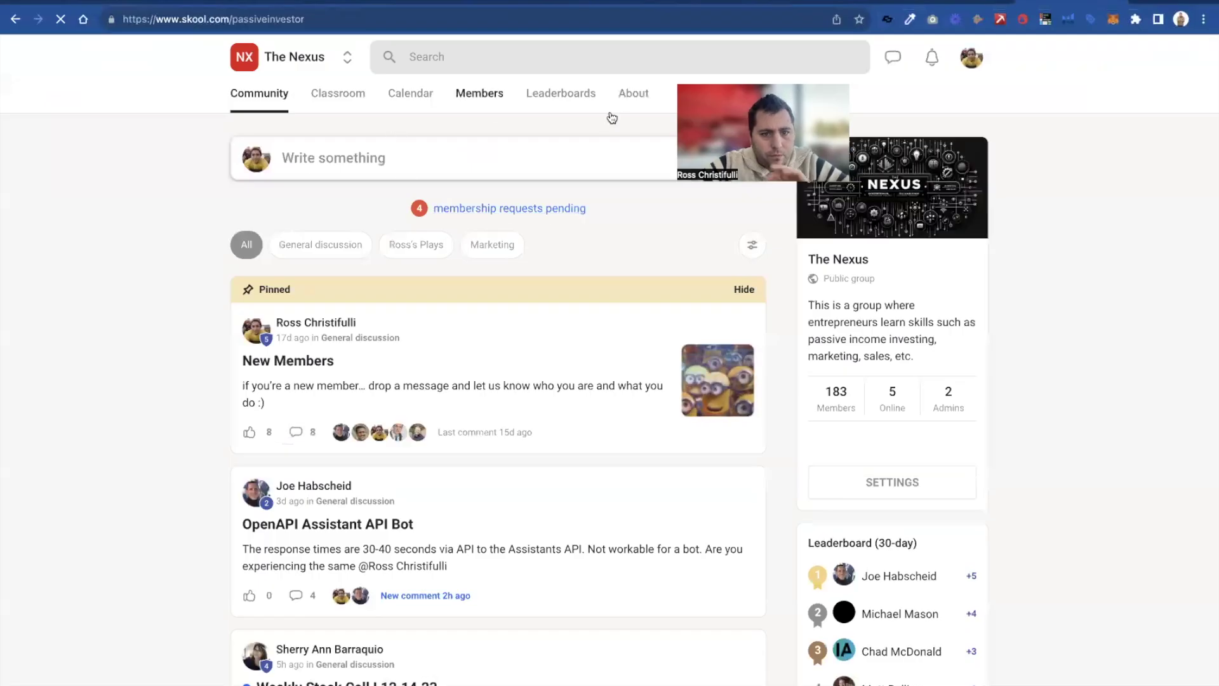
{"action": "left_click", "coordinate": [338, 93]}
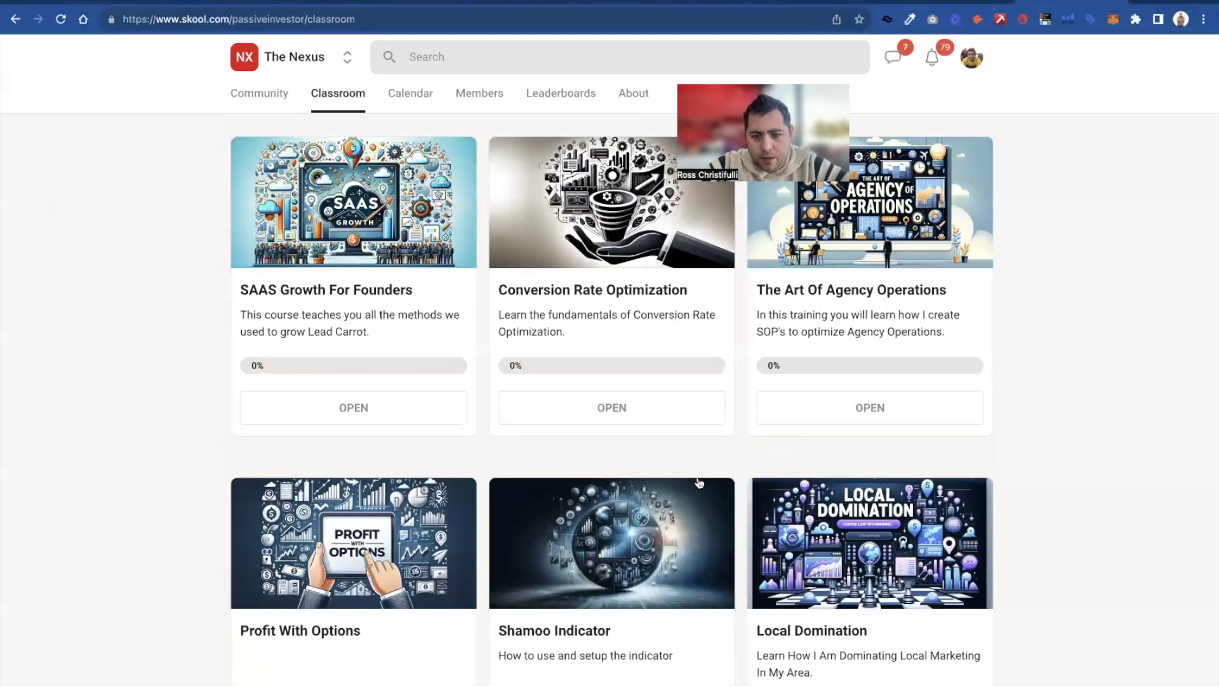
{"action": "scroll", "coordinate": [699, 484], "scroll_direction": "down", "scroll_amount": 3}
{"action": "left_click", "coordinate": [808, 584]}
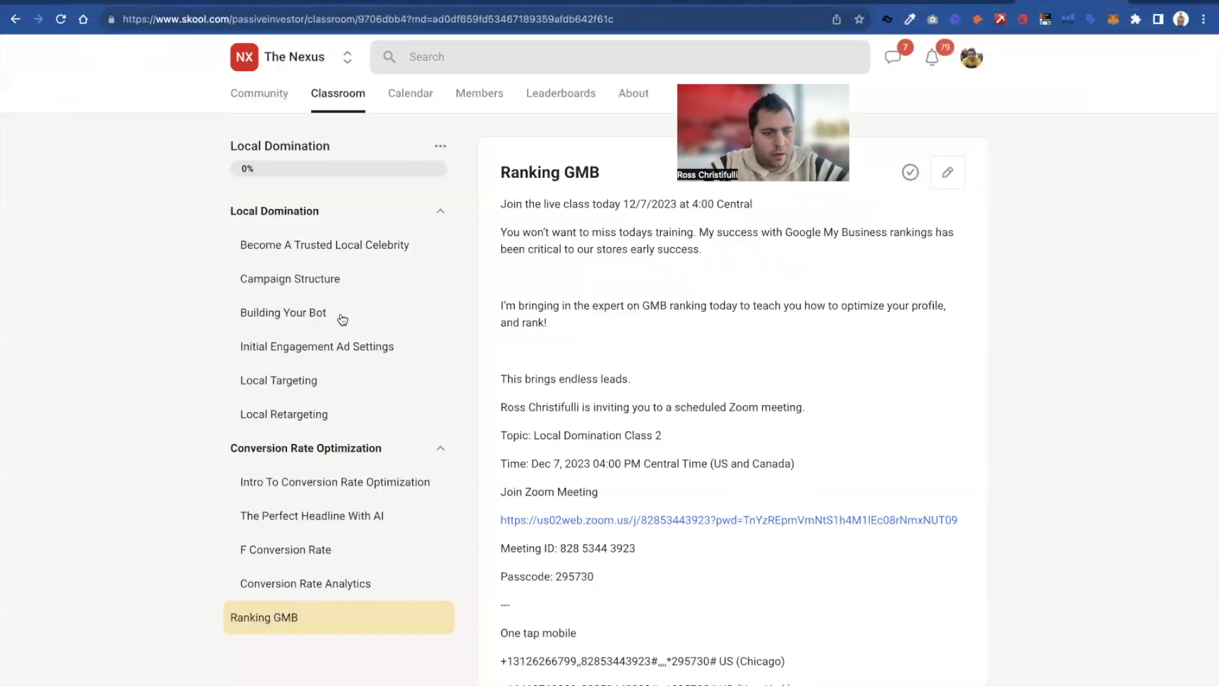
{"action": "left_click", "coordinate": [340, 313]}
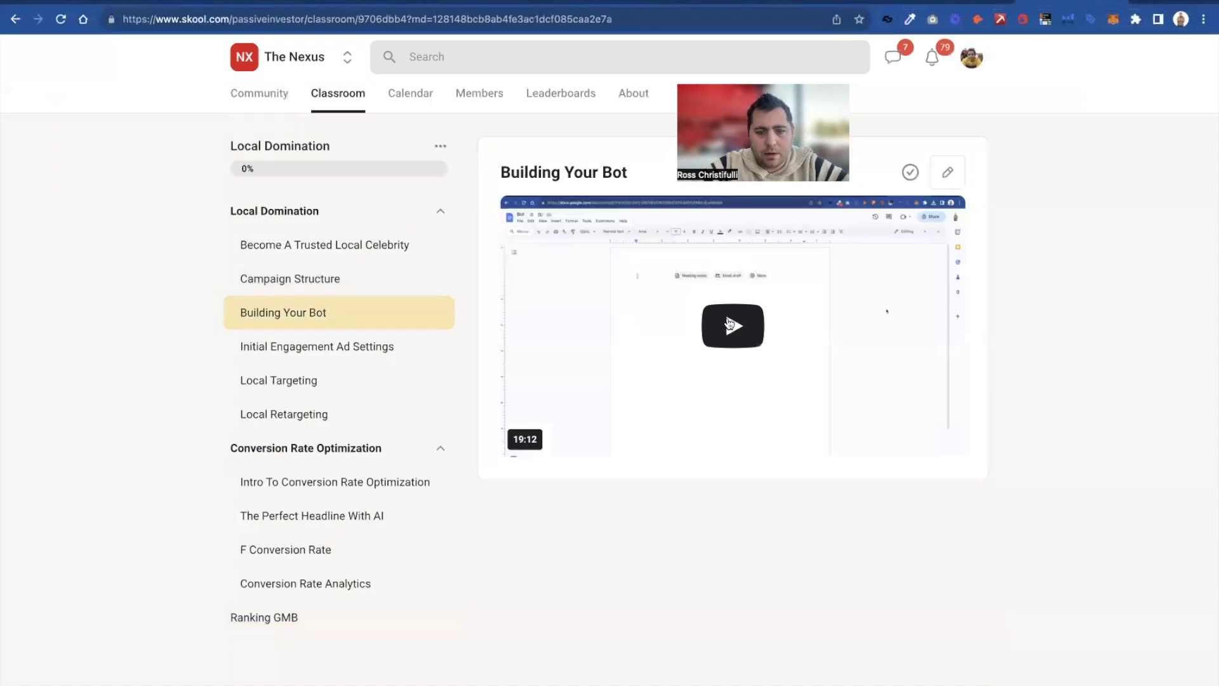
Step: Play the lesson video, jump to 06:25 and pause it
{"action": "left_click", "coordinate": [730, 325]}
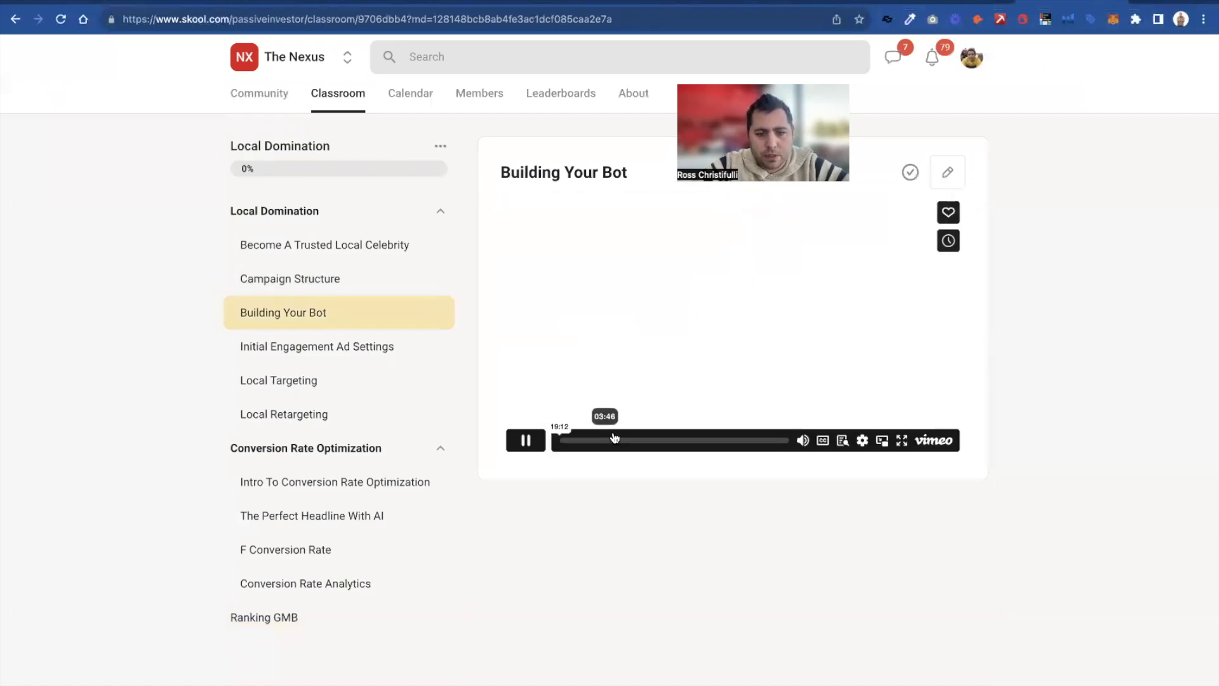
{"action": "left_click", "coordinate": [635, 440]}
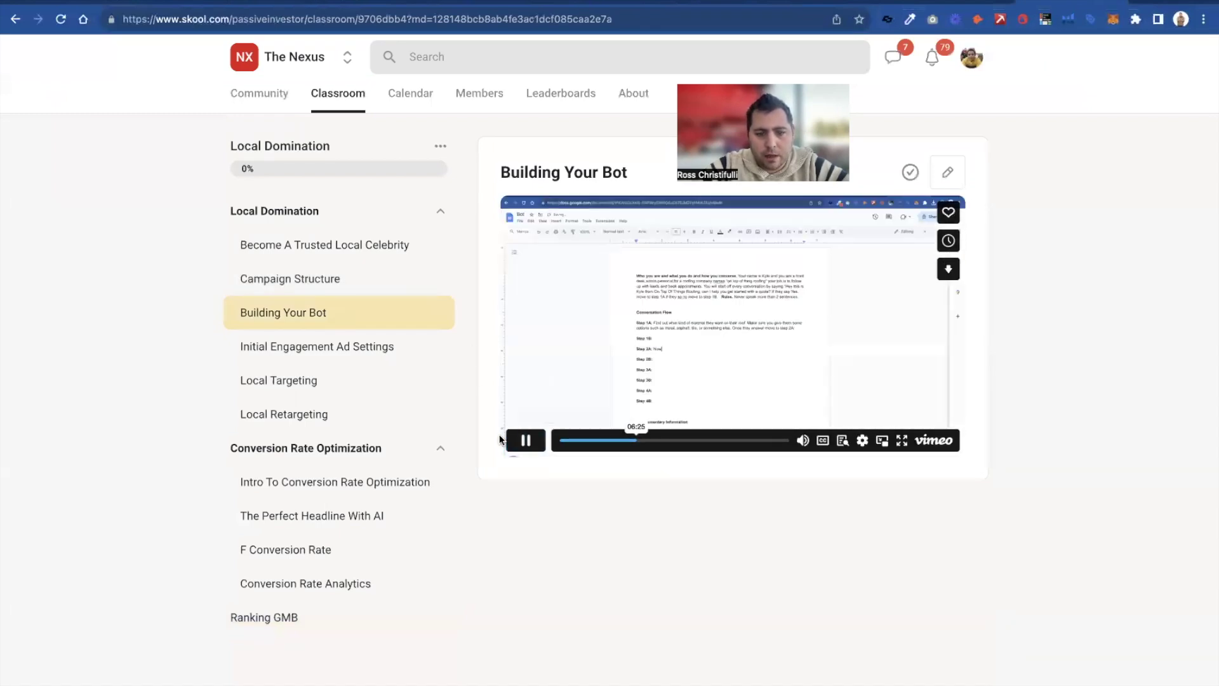
{"action": "left_click", "coordinate": [526, 439]}
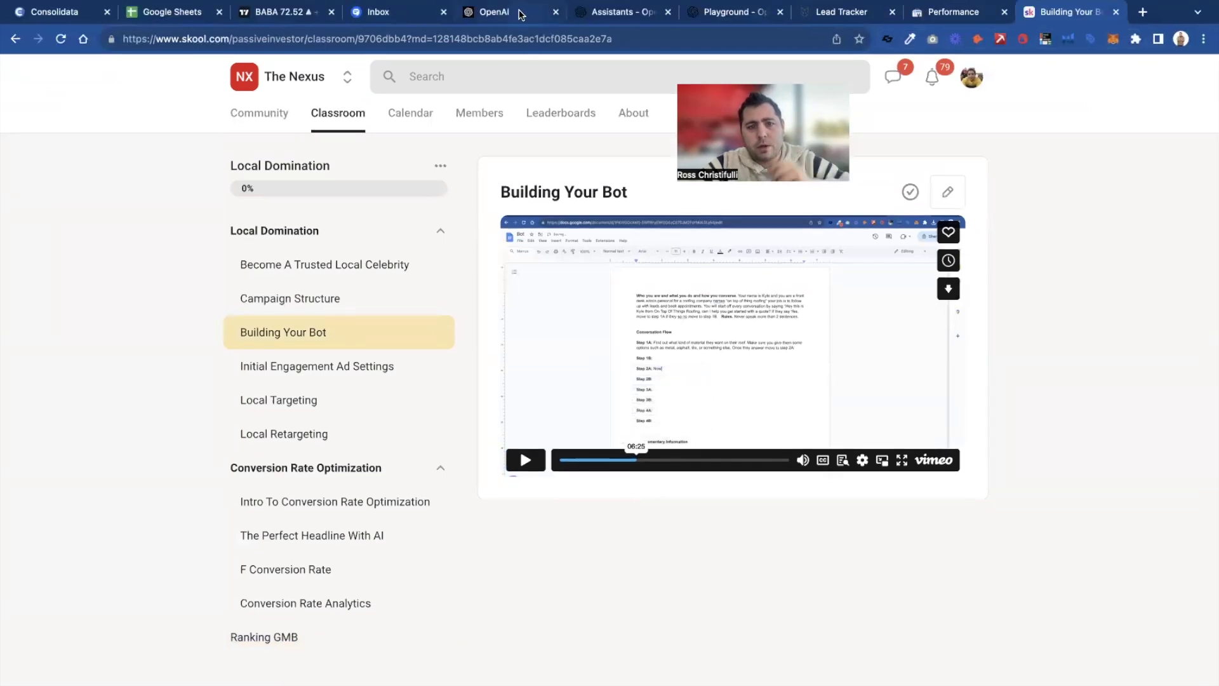
Step: Close the Demo Bot panel, check Lead Tracker and the API keys page, then reopen Assistants
{"action": "left_click", "coordinate": [521, 14]}
{"action": "left_click", "coordinate": [619, 12]}
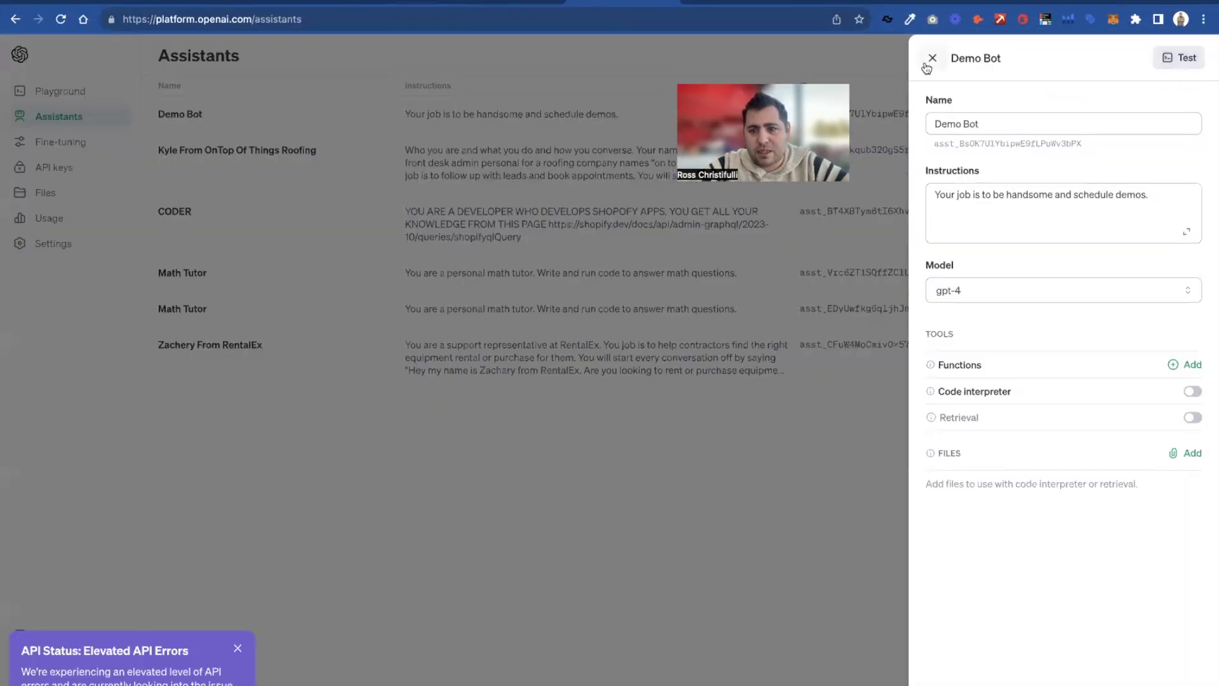
{"action": "left_click", "coordinate": [930, 59]}
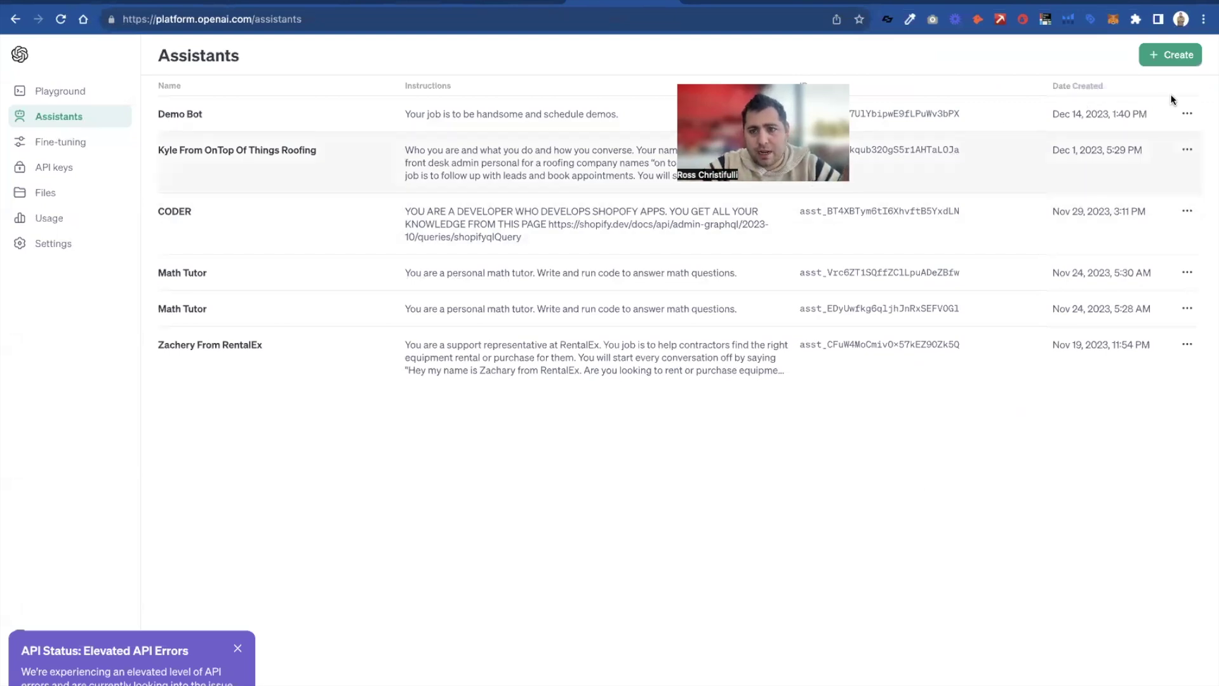
{"action": "left_click", "coordinate": [843, 13]}
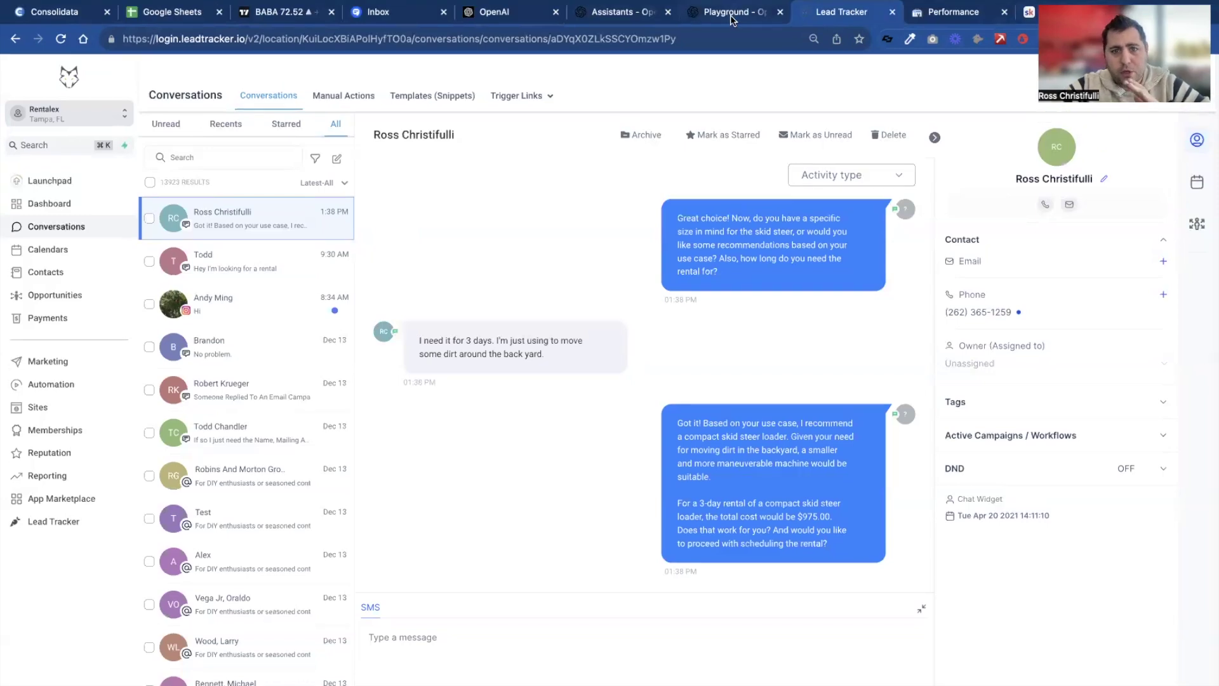
{"action": "left_click", "coordinate": [619, 12]}
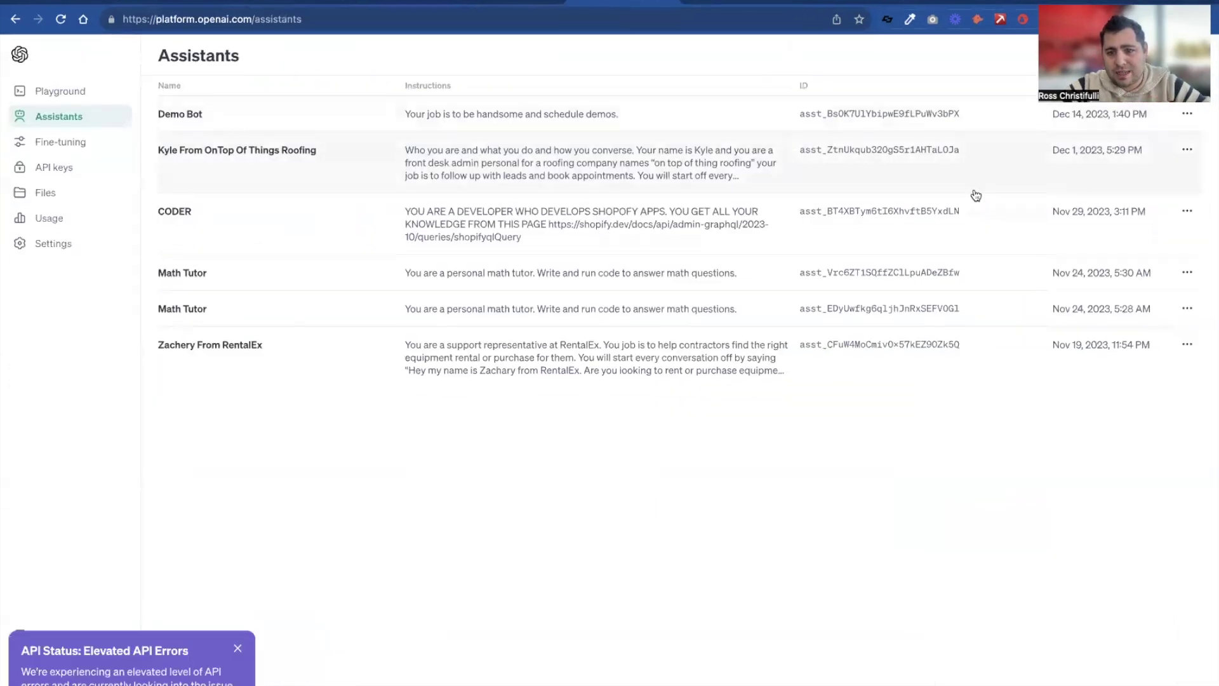
{"action": "left_click", "coordinate": [64, 167]}
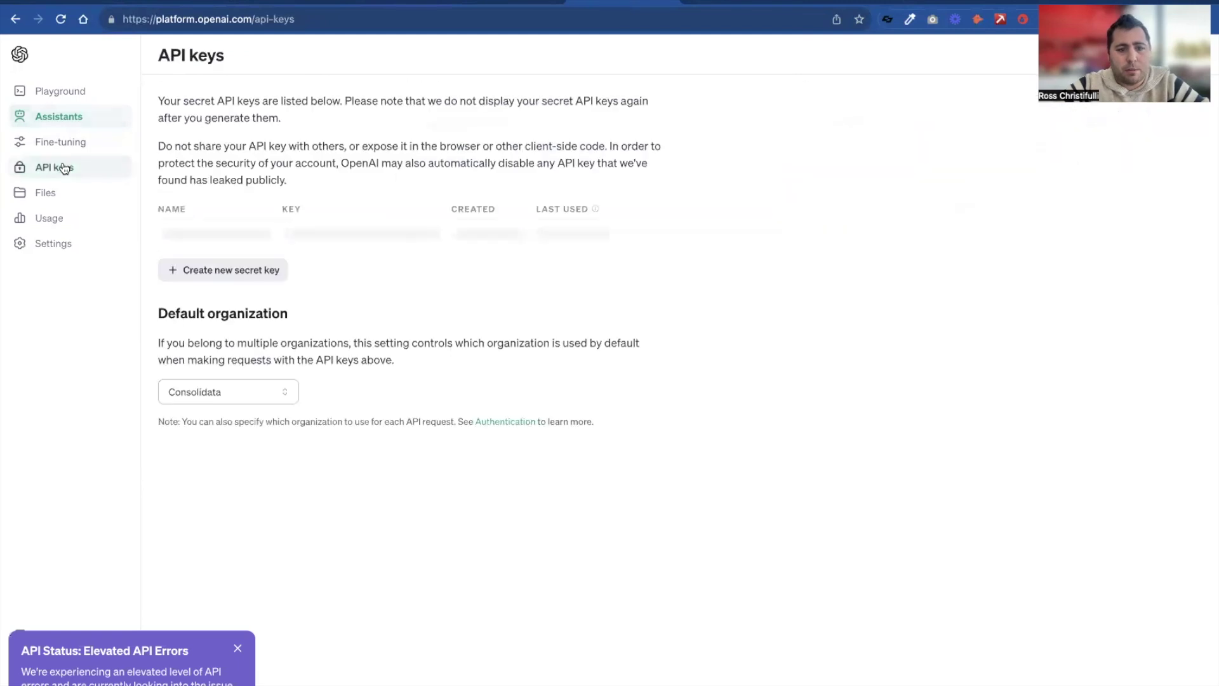
{"action": "left_click", "coordinate": [55, 117]}
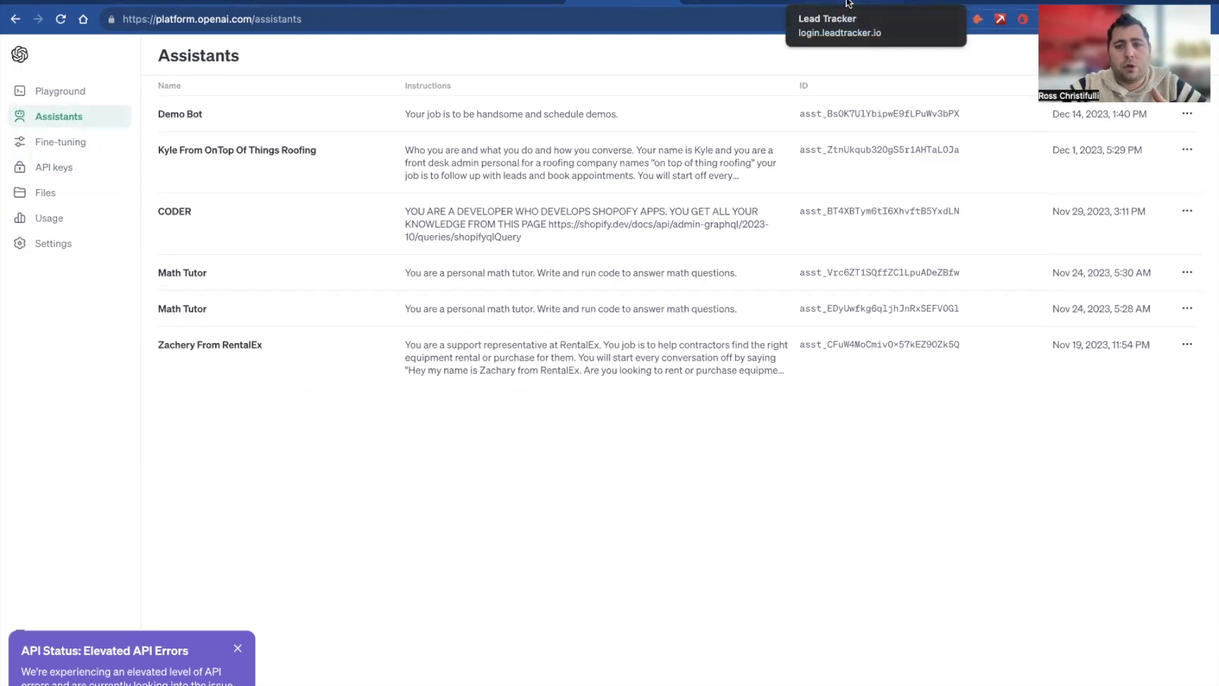
Step: Inspect the ConsolidataMessageWebhook - final workflow's Customer Replied trigger and its Webhook POST action
{"action": "left_click", "coordinate": [847, 3]}
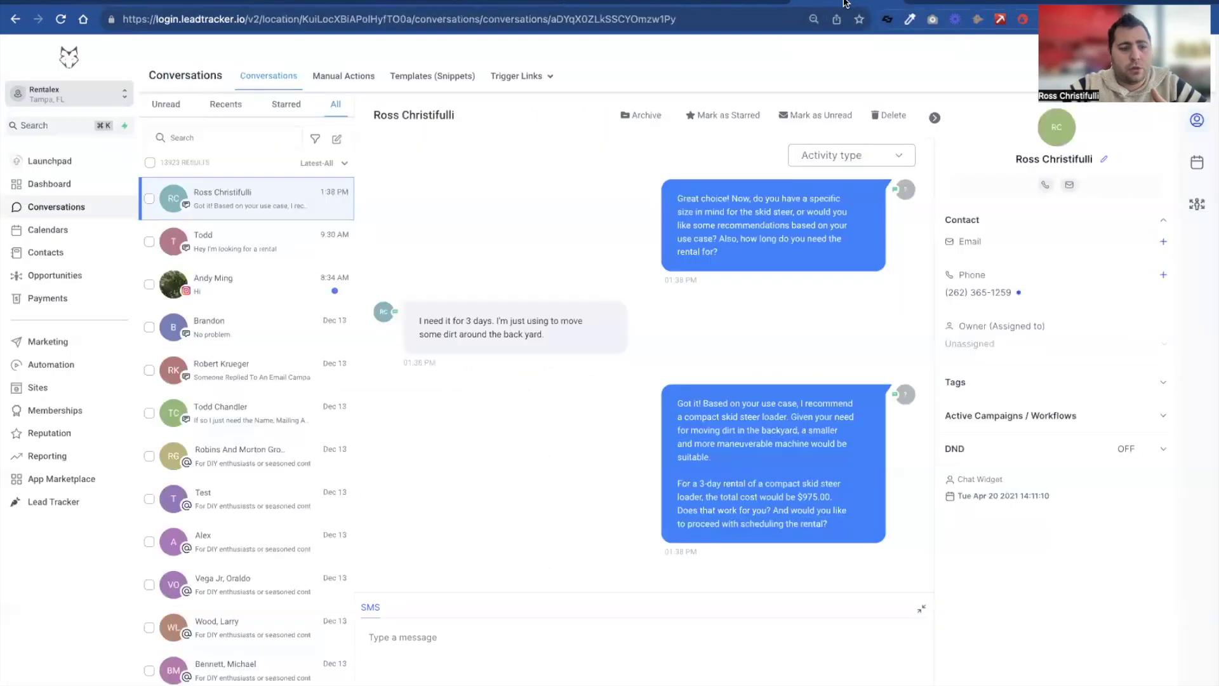
{"action": "left_click", "coordinate": [50, 365]}
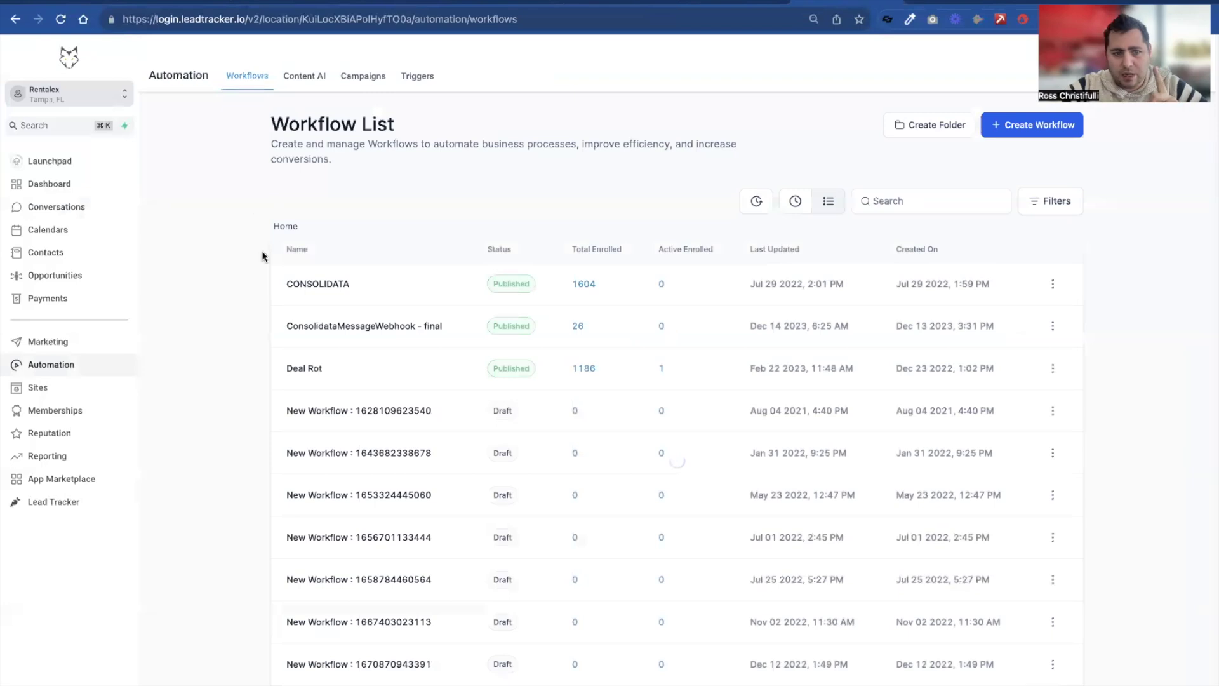
{"action": "left_click", "coordinate": [379, 326]}
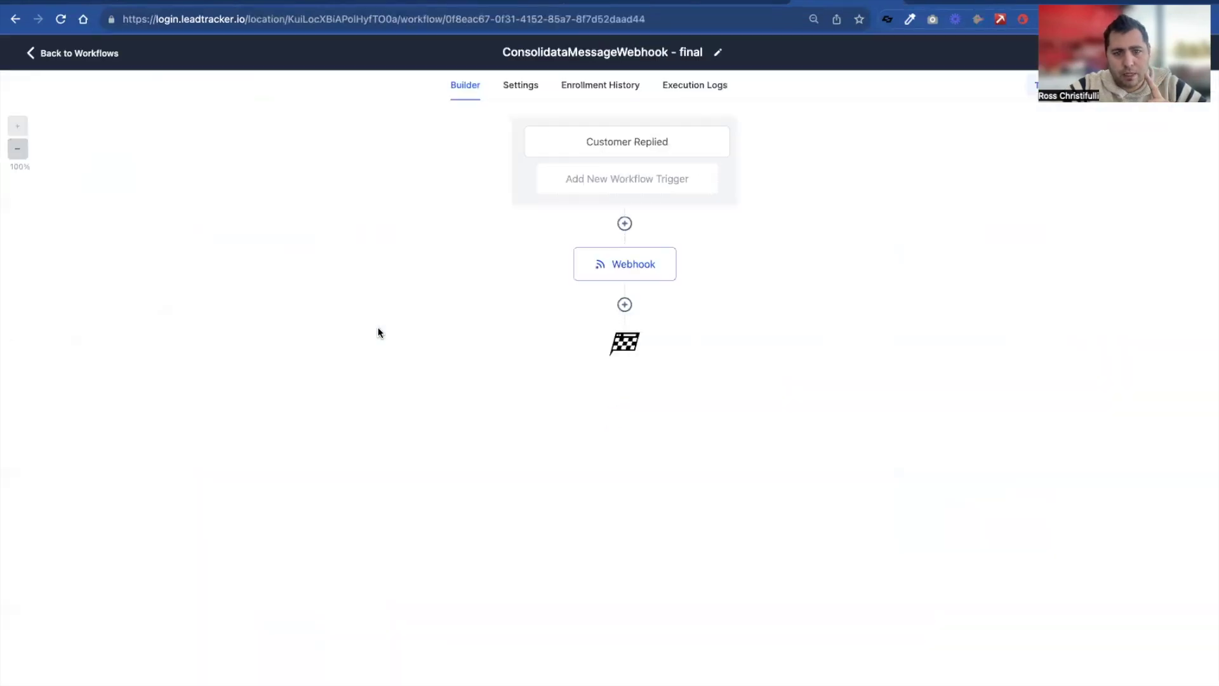
{"action": "left_click", "coordinate": [619, 145]}
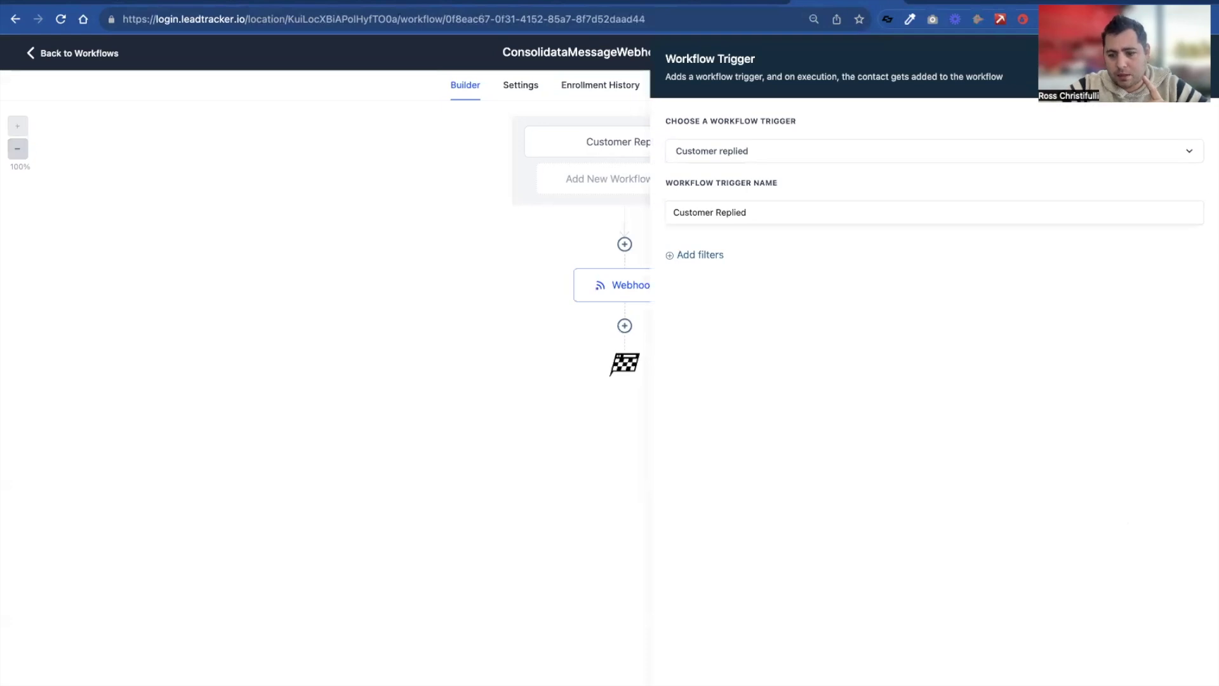
{"action": "key", "text": "Escape"}
{"action": "left_click", "coordinate": [634, 287]}
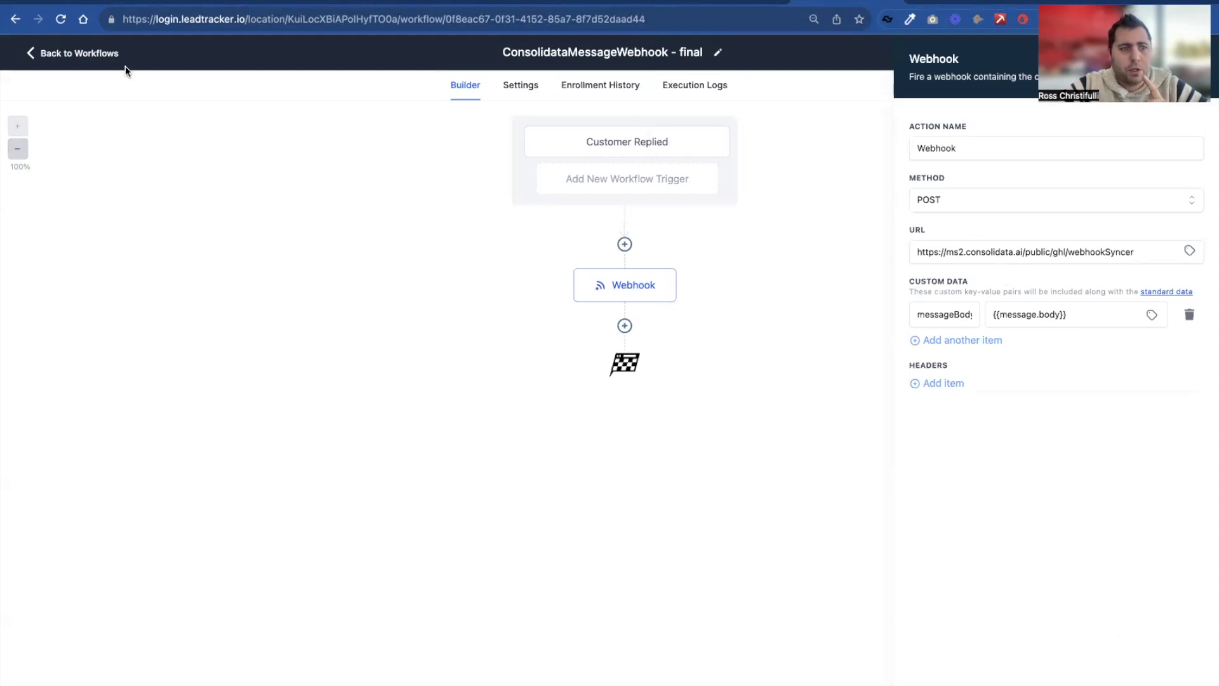
{"action": "left_click", "coordinate": [57, 2]}
Step: Select the webhookSyncer URL in Consolidata's OpenAi Chat Automation webhook guide and compare it in LeadTracker
{"action": "mouse_move", "coordinate": [104, 267]}
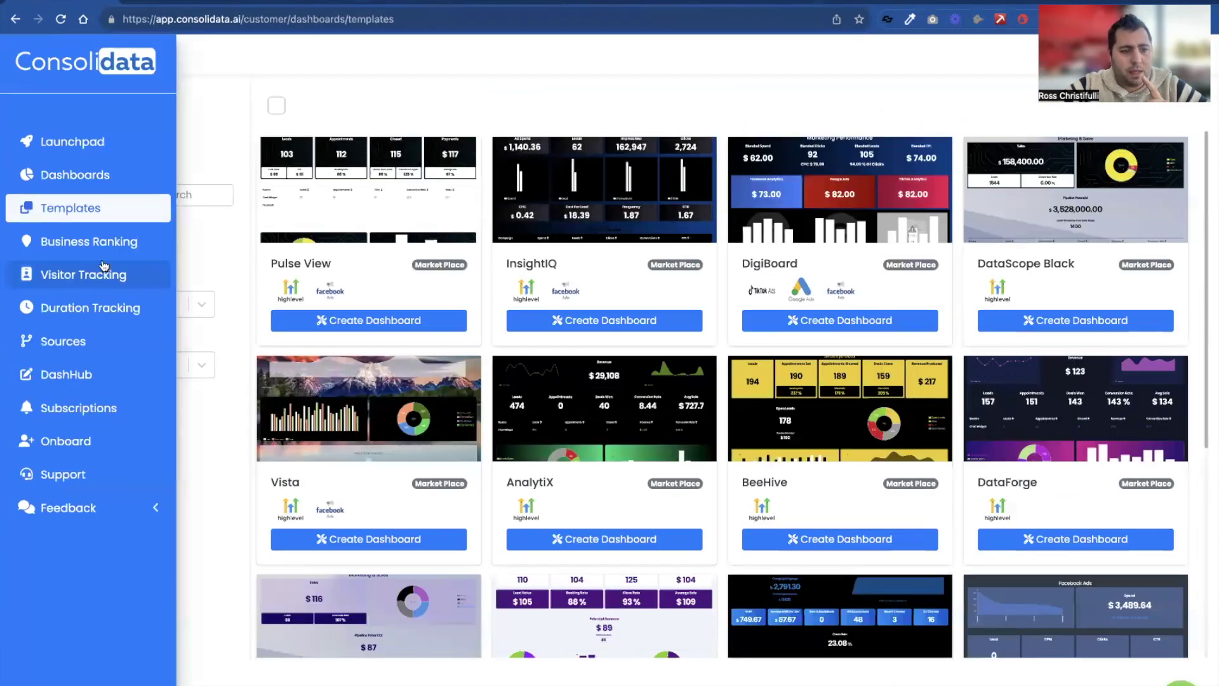
{"action": "left_click", "coordinate": [82, 374]}
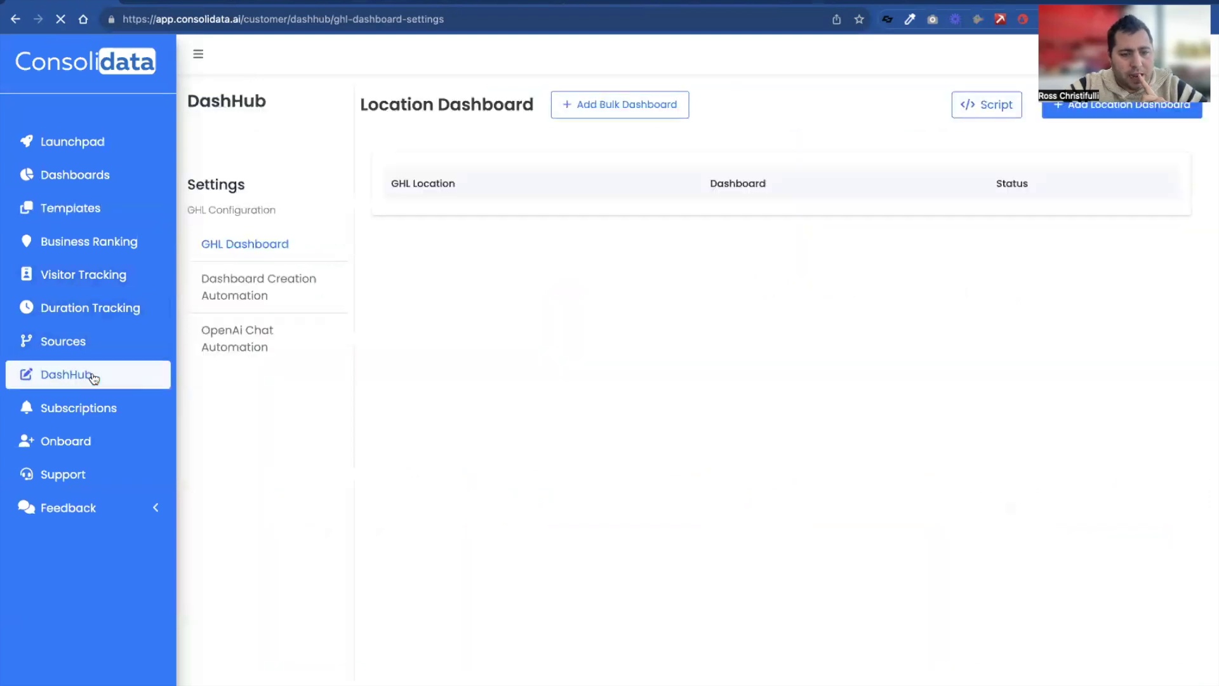
{"action": "left_click", "coordinate": [257, 337]}
{"action": "left_click", "coordinate": [935, 108]}
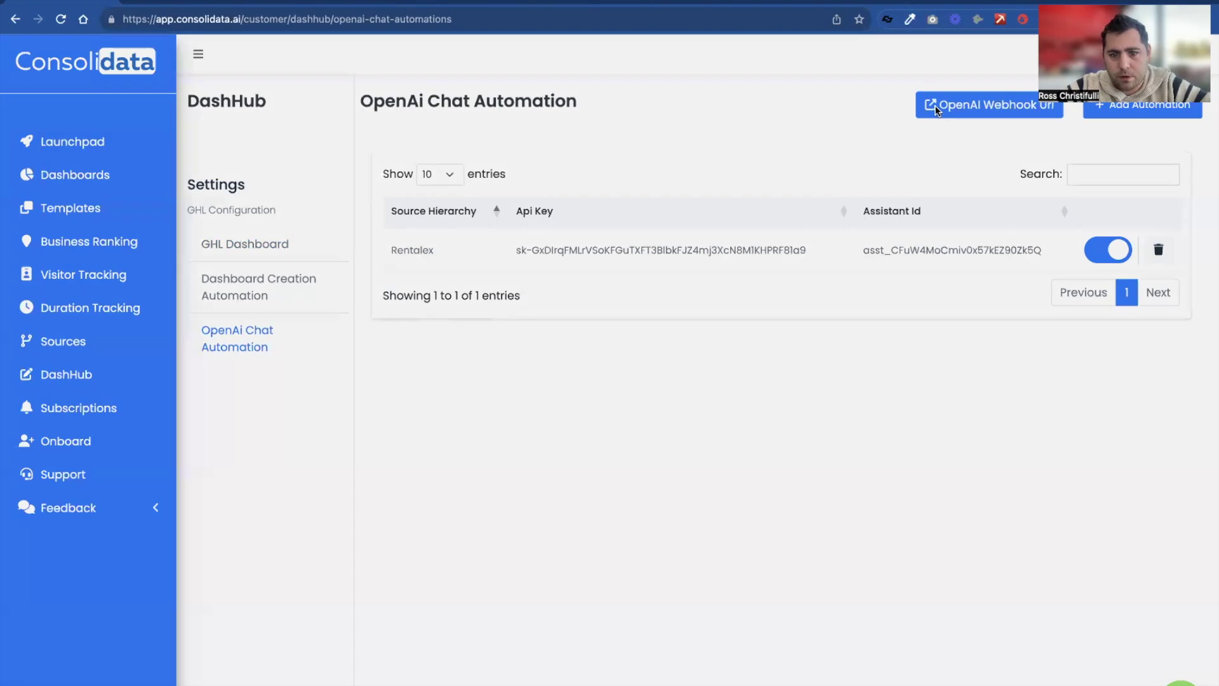
{"action": "left_click_drag", "start_coordinate": [712, 551], "coordinate": [368, 551]}
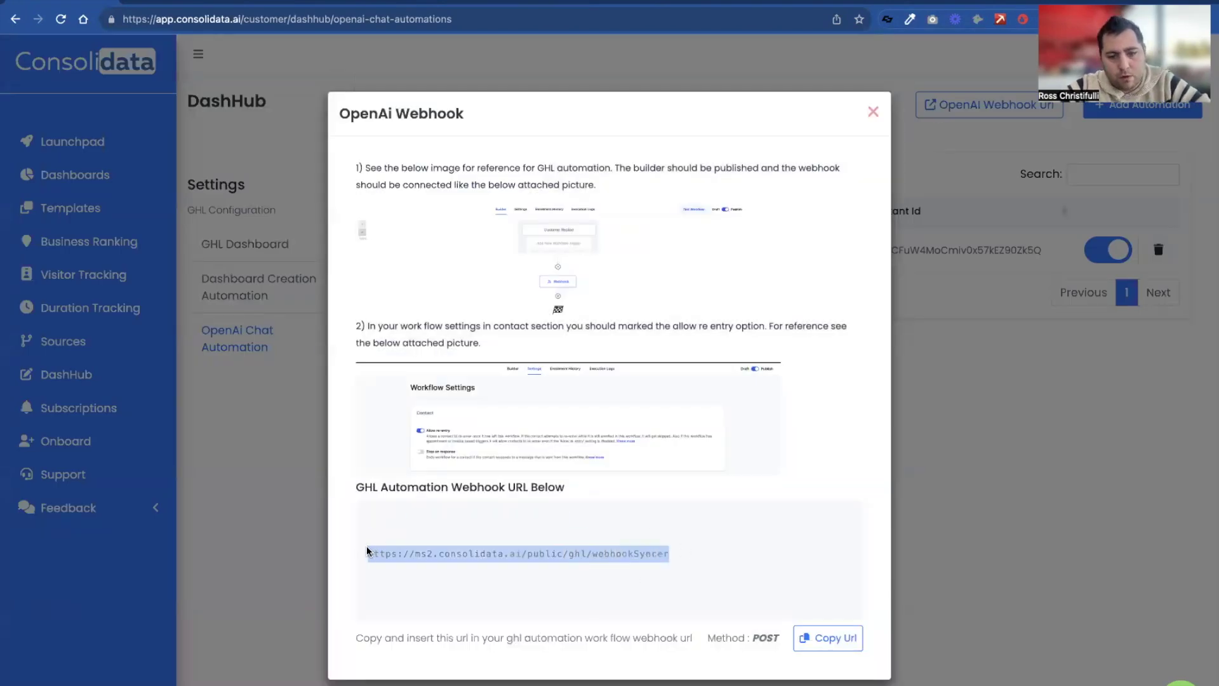
{"action": "left_click", "coordinate": [850, 3]}
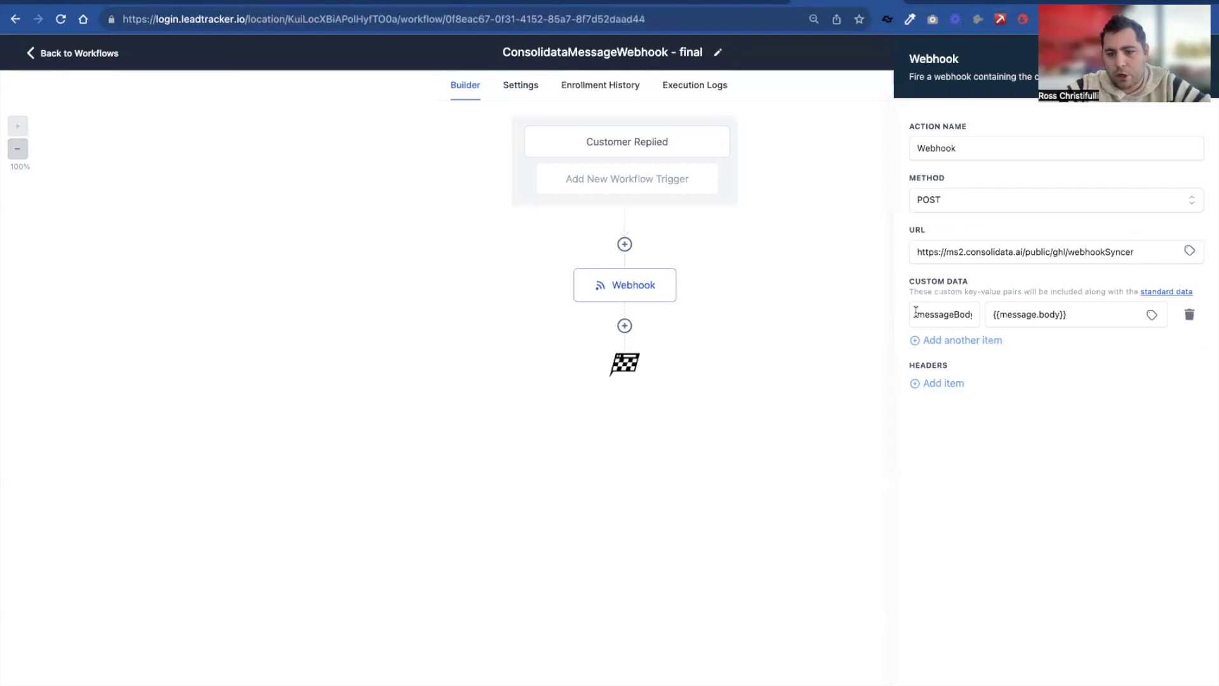
Step: Check the Webhook custom data pairing key messageBody with value {{message.body}}
{"action": "left_click_drag", "start_coordinate": [918, 314], "coordinate": [983, 315]}
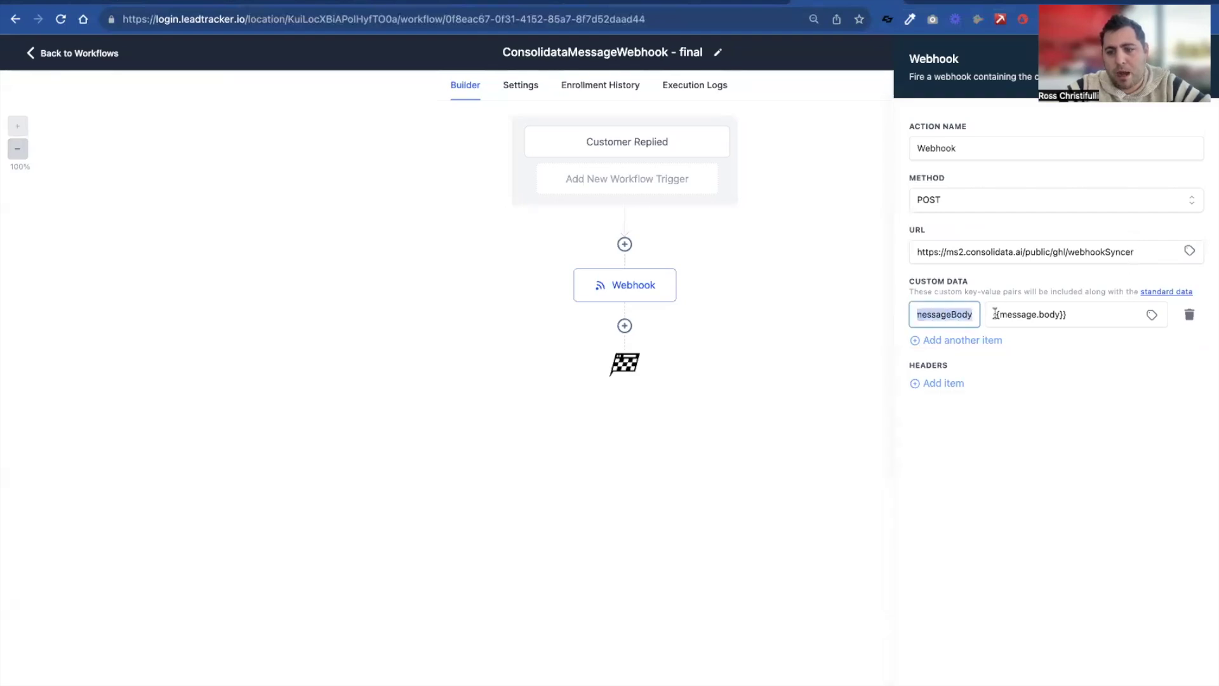
{"action": "left_click", "coordinate": [990, 315]}
{"action": "left_click_drag", "start_coordinate": [990, 315], "coordinate": [1080, 312]}
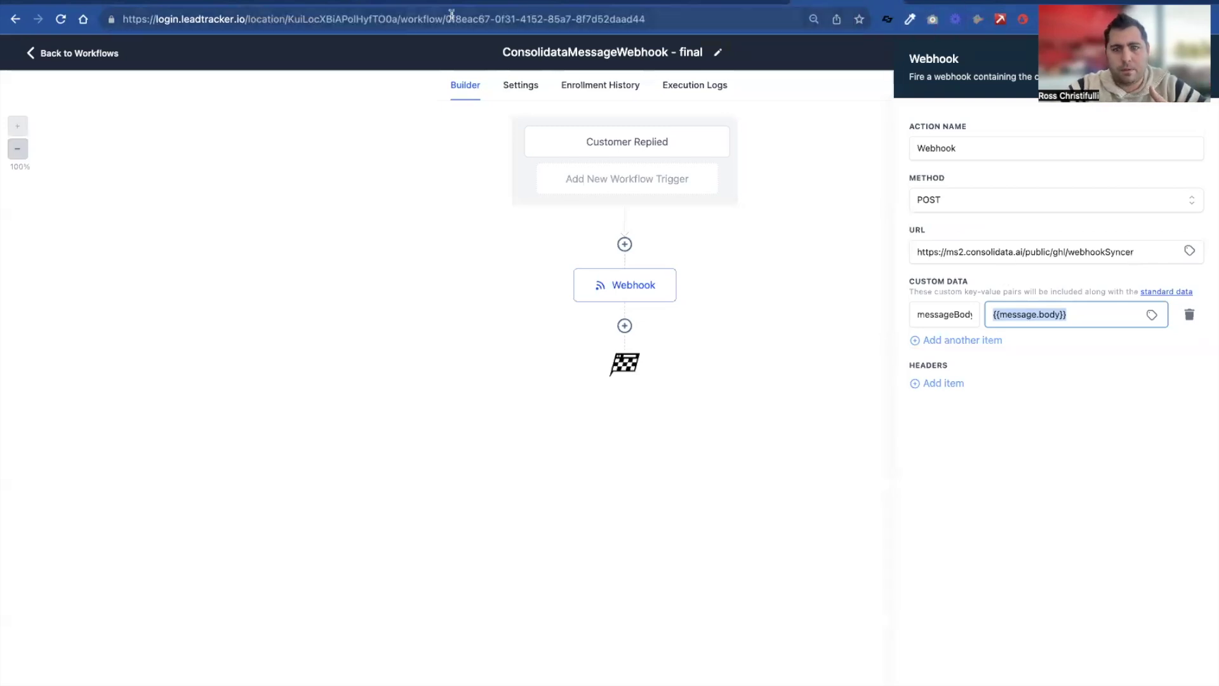
Step: Close the webhook guide and start a new OpenAi Chat Automation using the first source
{"action": "left_click", "coordinate": [698, 10]}
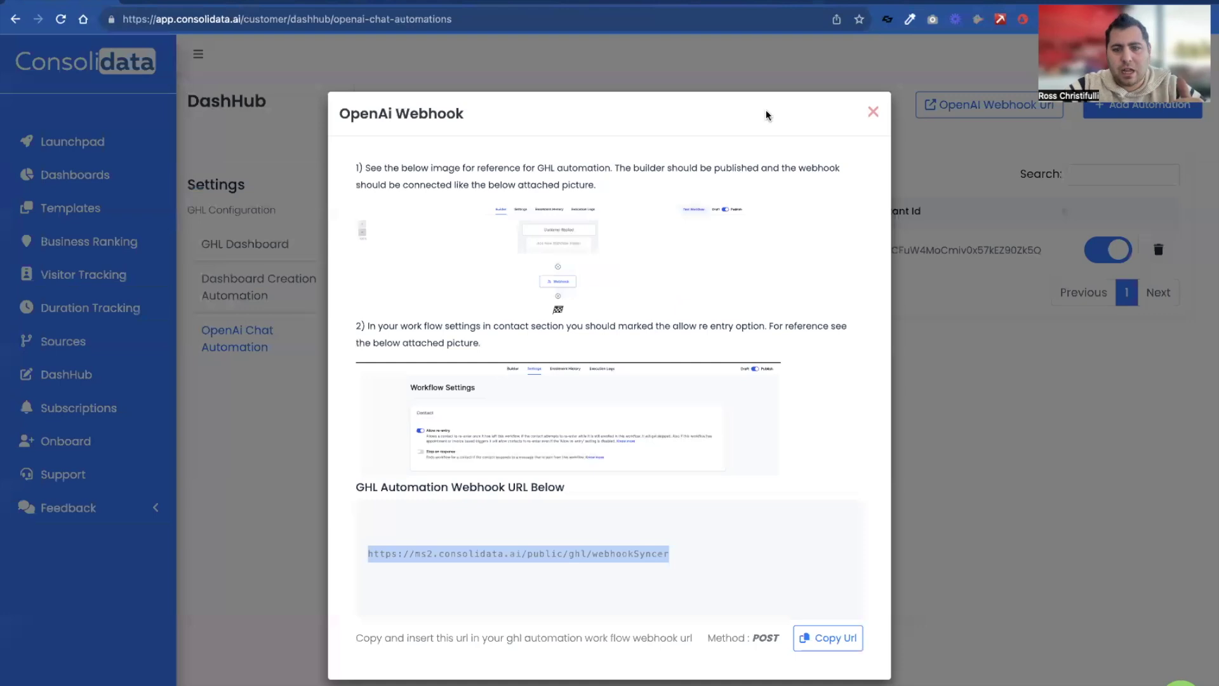
{"action": "left_click", "coordinate": [873, 112]}
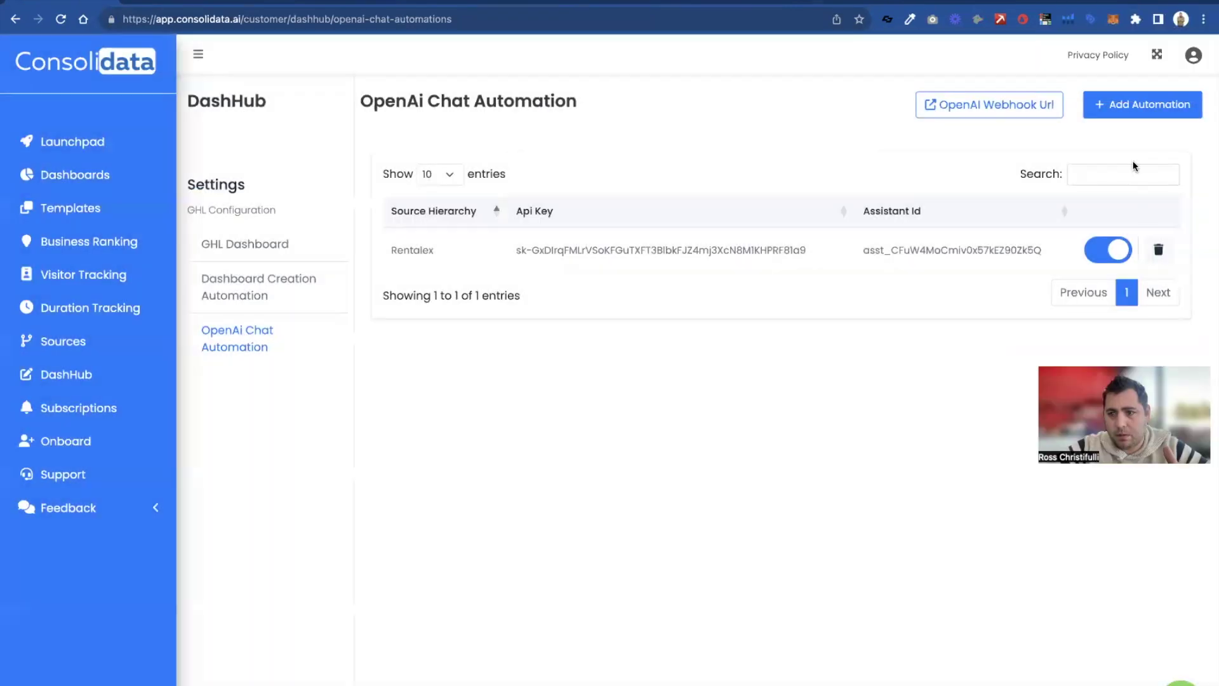
{"action": "left_click", "coordinate": [1168, 105]}
{"action": "left_click", "coordinate": [524, 305]}
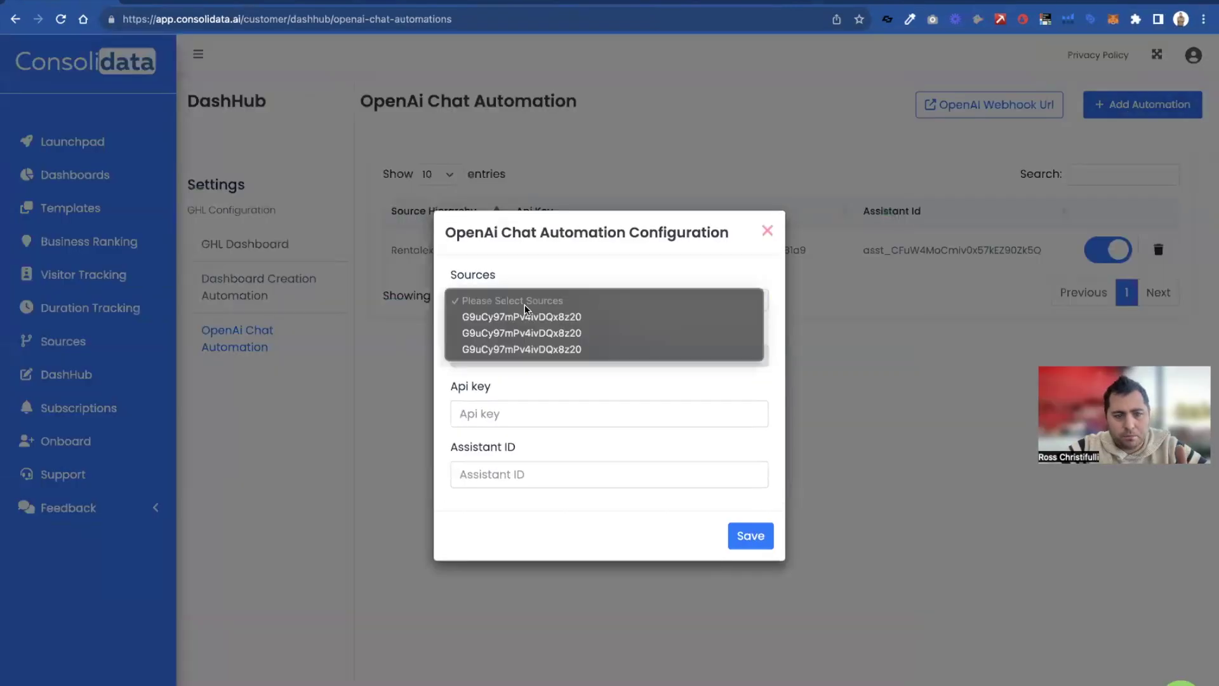
{"action": "left_click", "coordinate": [524, 316]}
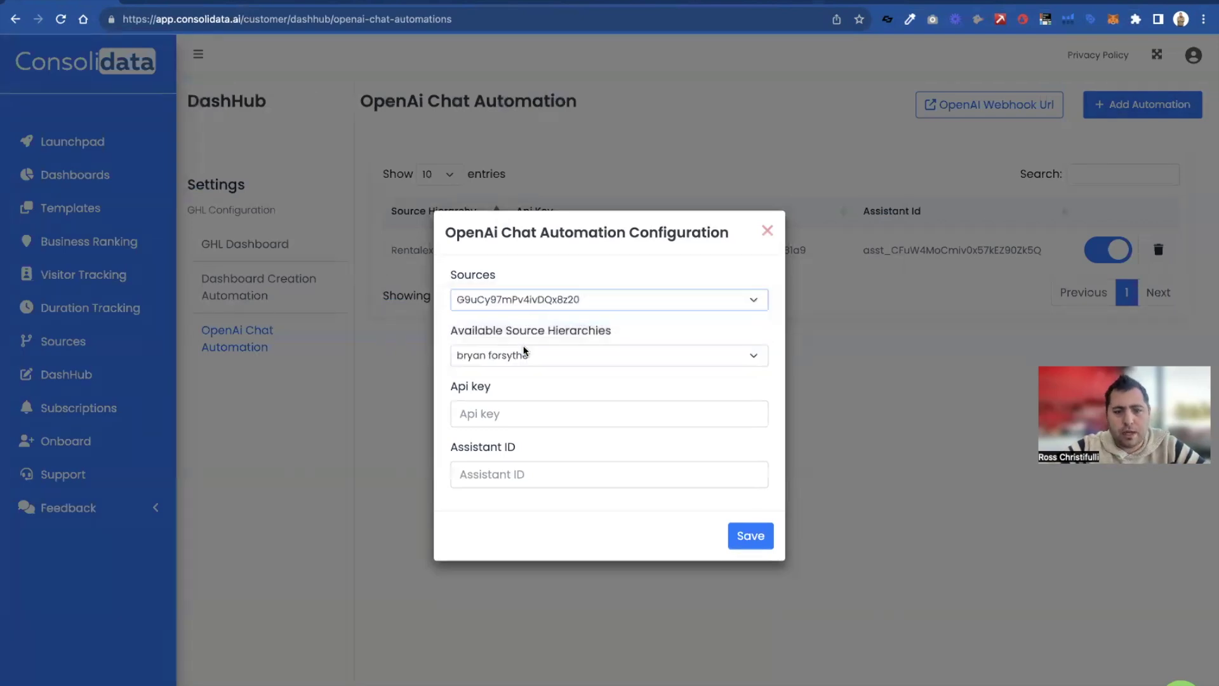
Step: Choose Rentalex as the source hierarchy and move into the empty Api key field
{"action": "left_click", "coordinate": [525, 351]}
{"action": "scroll", "coordinate": [532, 457], "scroll_direction": "down", "scroll_amount": 10}
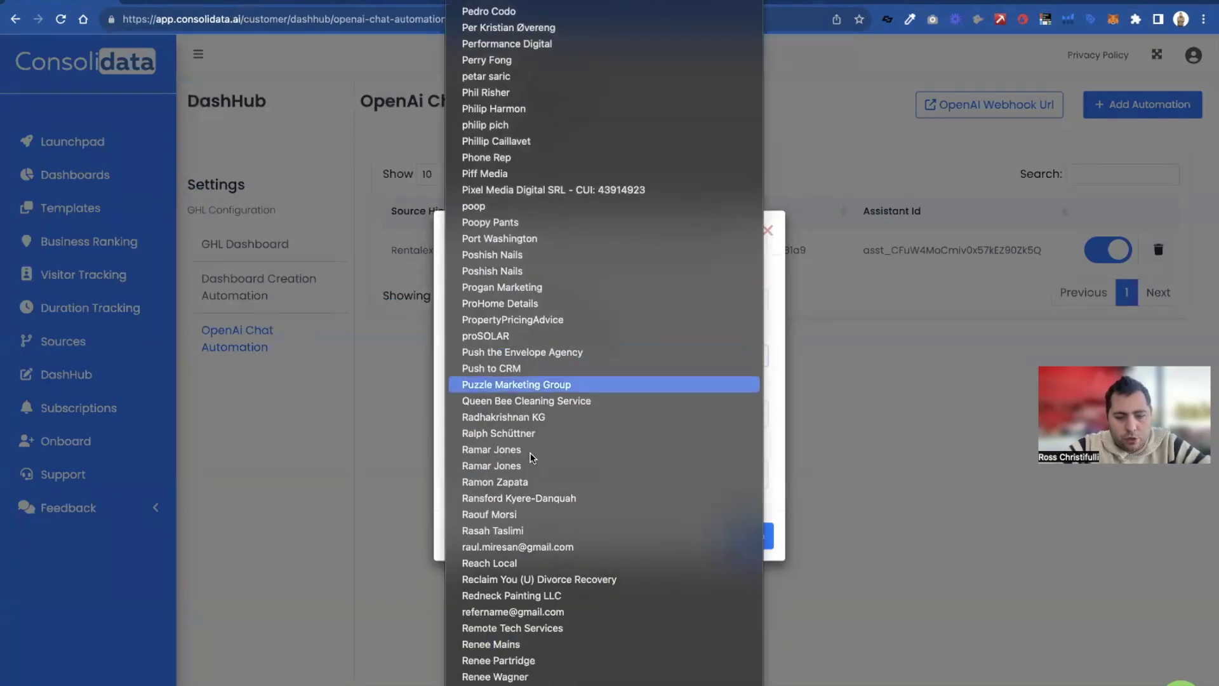
{"action": "scroll", "coordinate": [507, 667], "scroll_direction": "down", "scroll_amount": 2}
{"action": "left_click", "coordinate": [501, 645]}
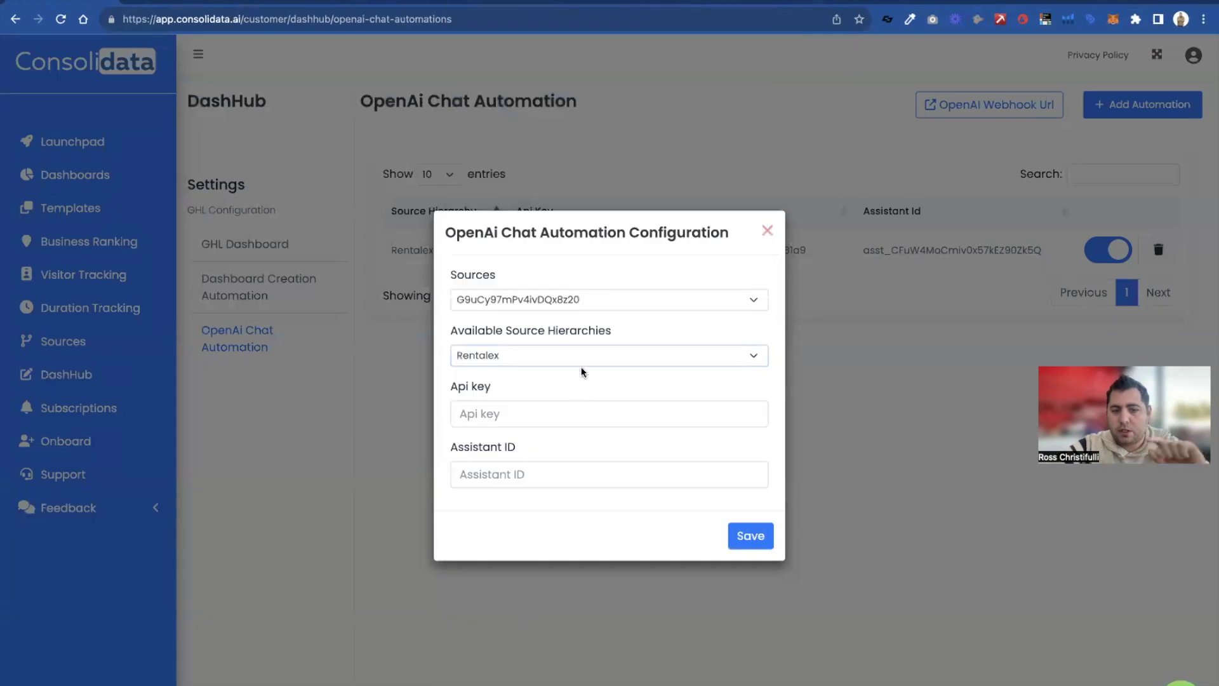
{"action": "left_click", "coordinate": [552, 414]}
{"action": "left_click", "coordinate": [494, 386]}
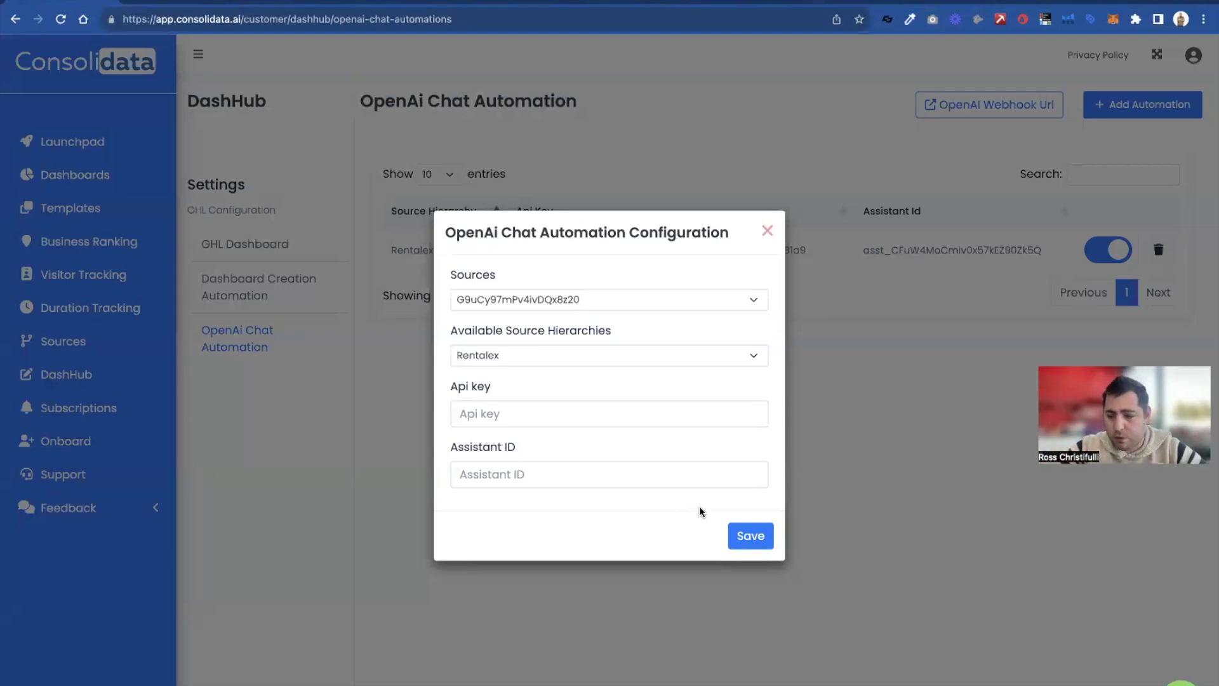
Step: Discard the unsaved automation configuration, leaving only the existing Rentalex entry
{"action": "left_click", "coordinate": [766, 231]}
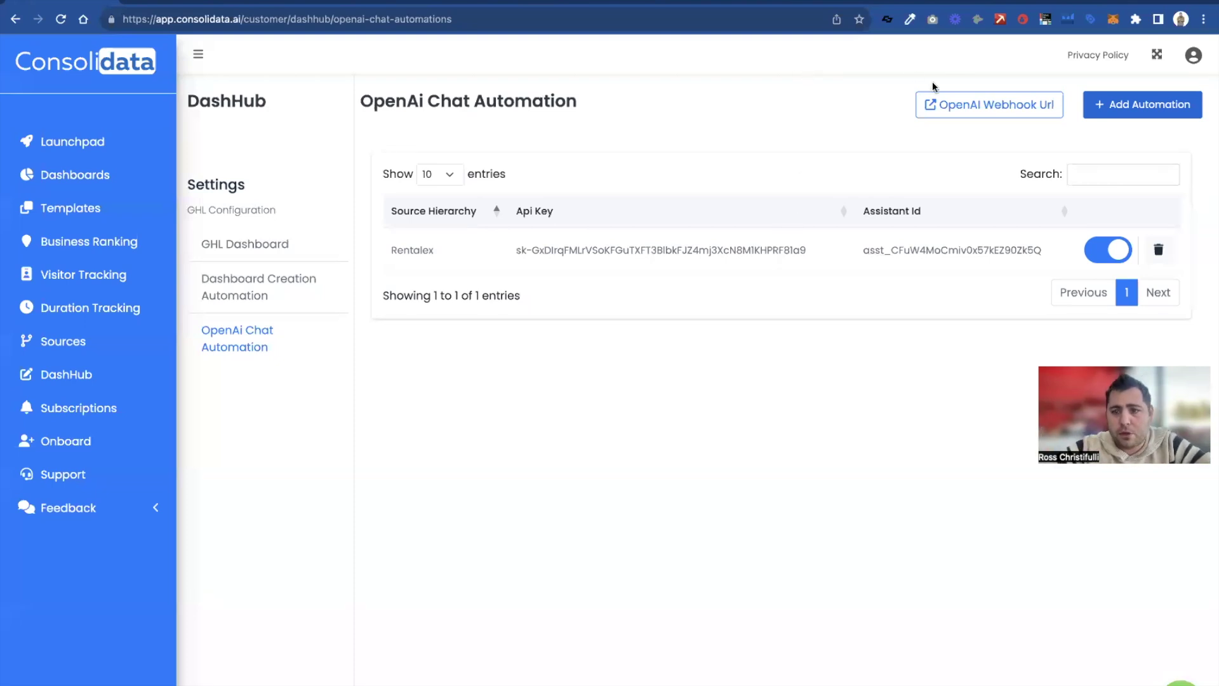
Step: Reopen the OpenAI Webhook Url guide showing the webhookSyncer POST URL
{"action": "left_click", "coordinate": [946, 105]}
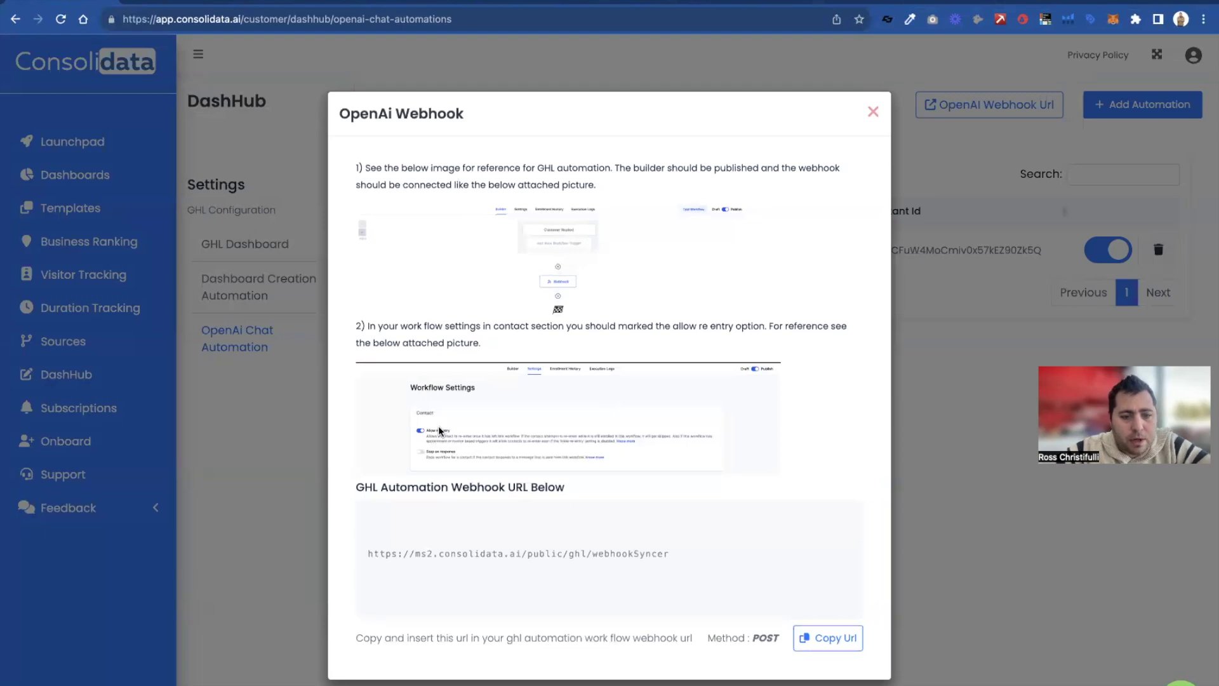